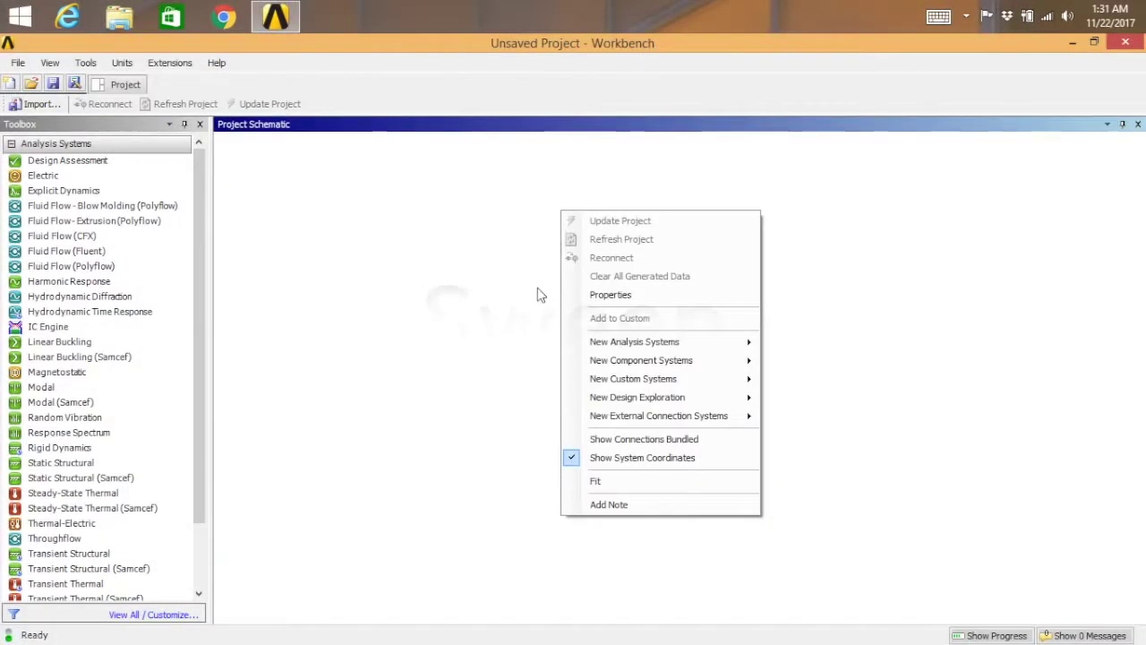
Add a Geometry component system to the project and name it 'L shaped sweep'.
mouse_move(641, 361)
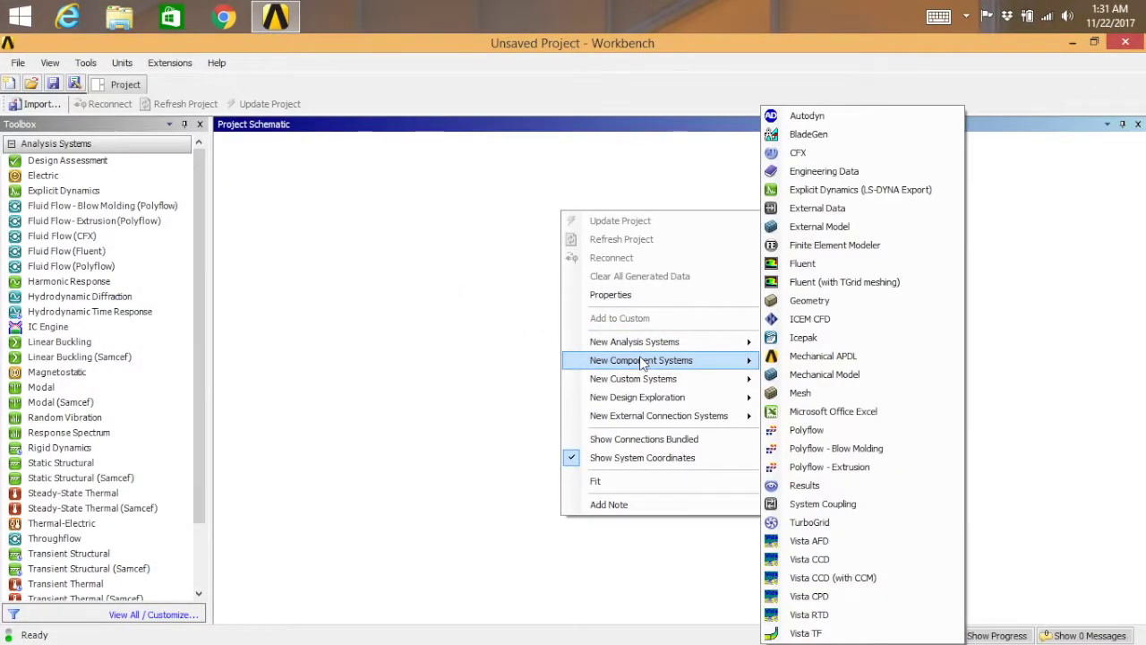
left_click(804, 302)
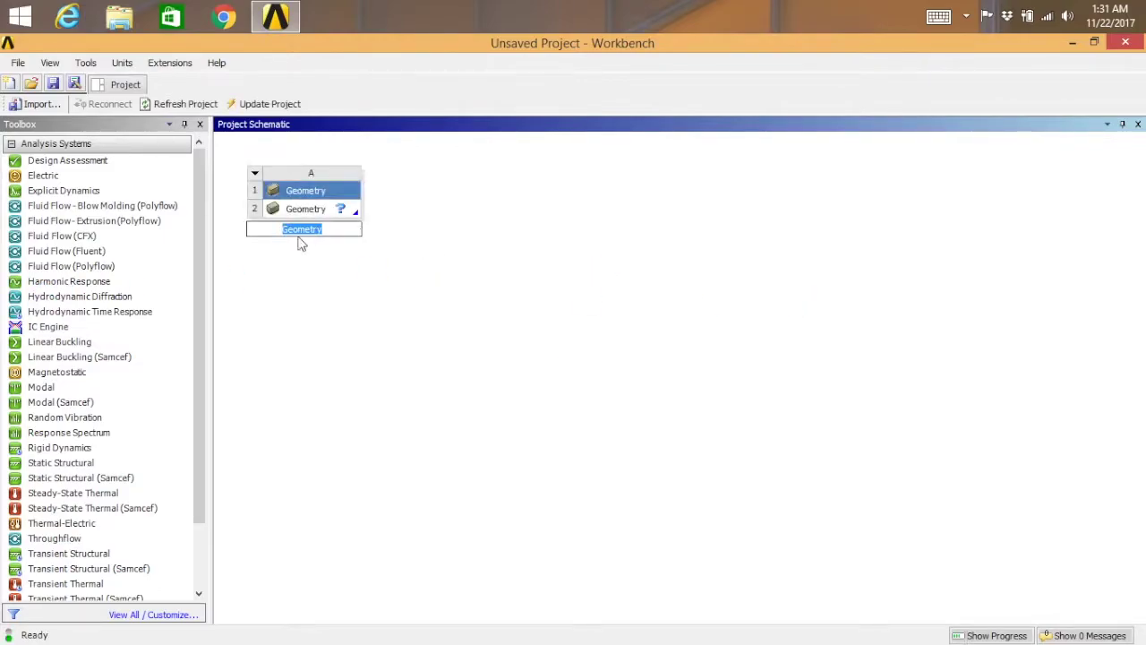
type("L shaped")
type(" sol")
key("BackSpace")
key("BackSpace")
key("BackSpace")
type("sweep")
left_click(313, 240)
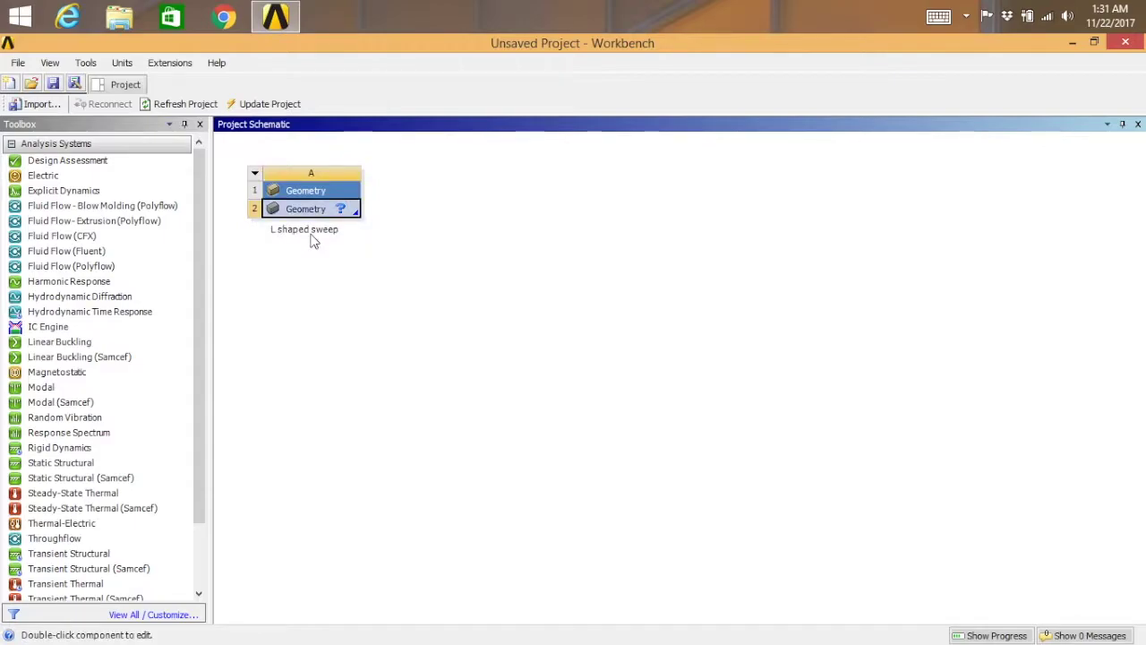
Start a new geometry in DesignModeler with the model units set to millimetres.
right_click(318, 215)
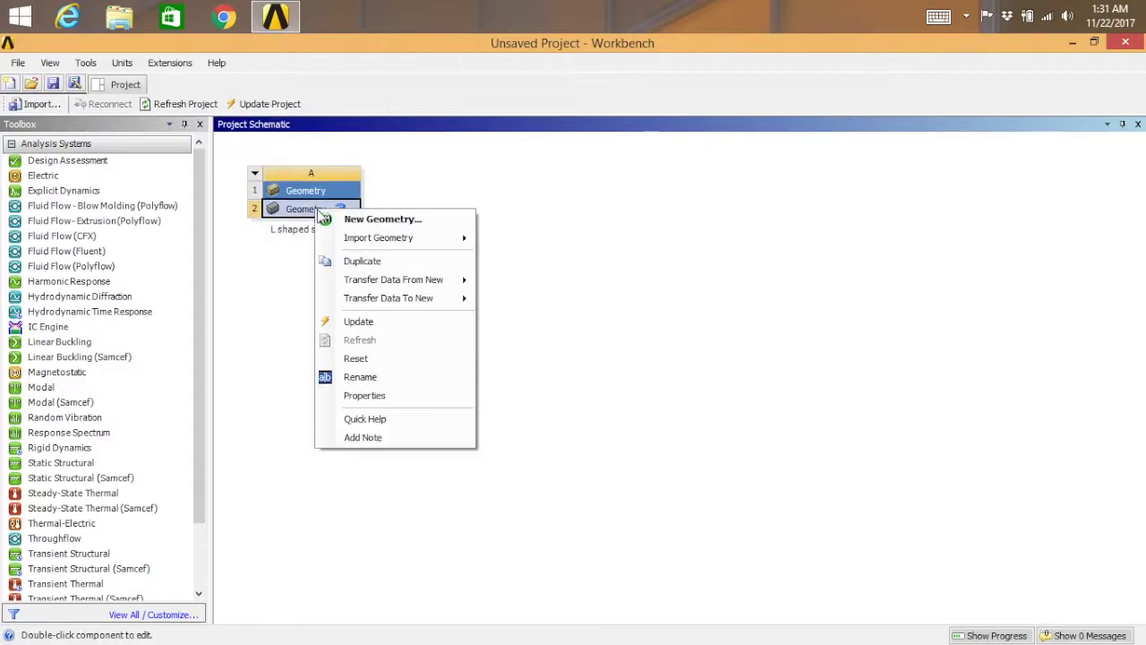
left_click(333, 220)
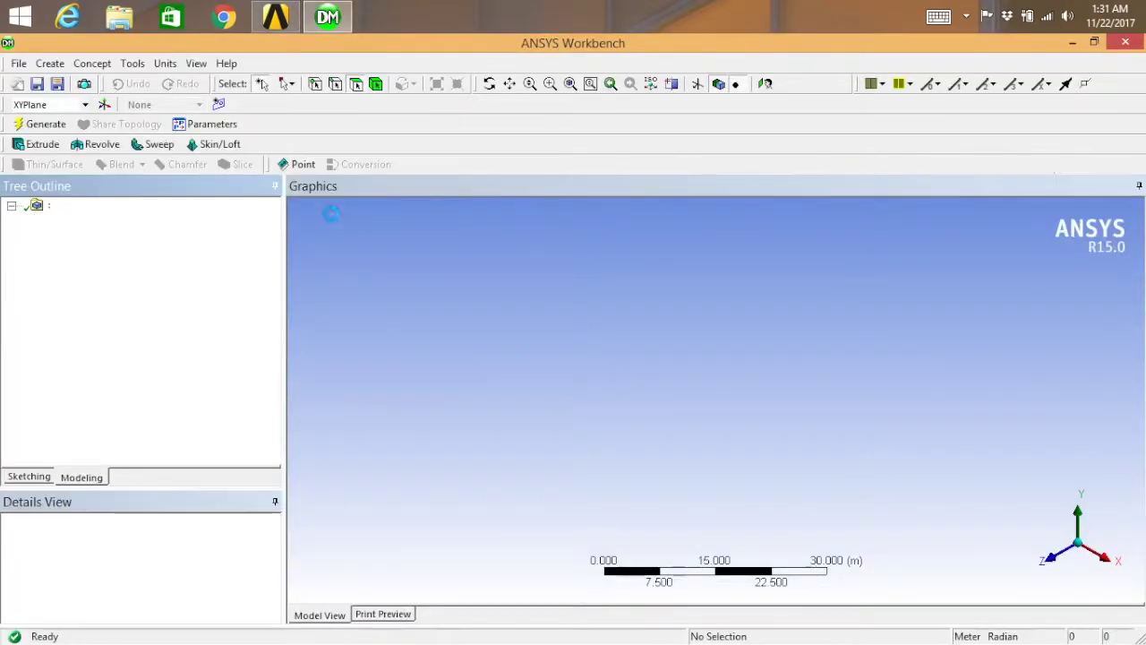
left_click(165, 65)
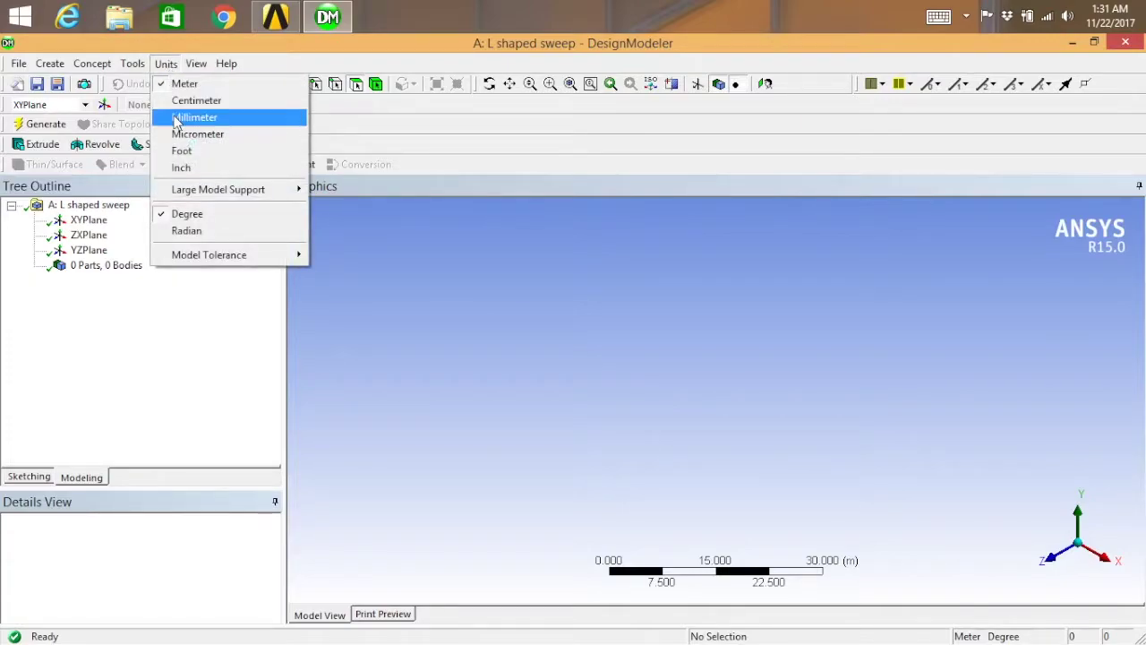
left_click(177, 121)
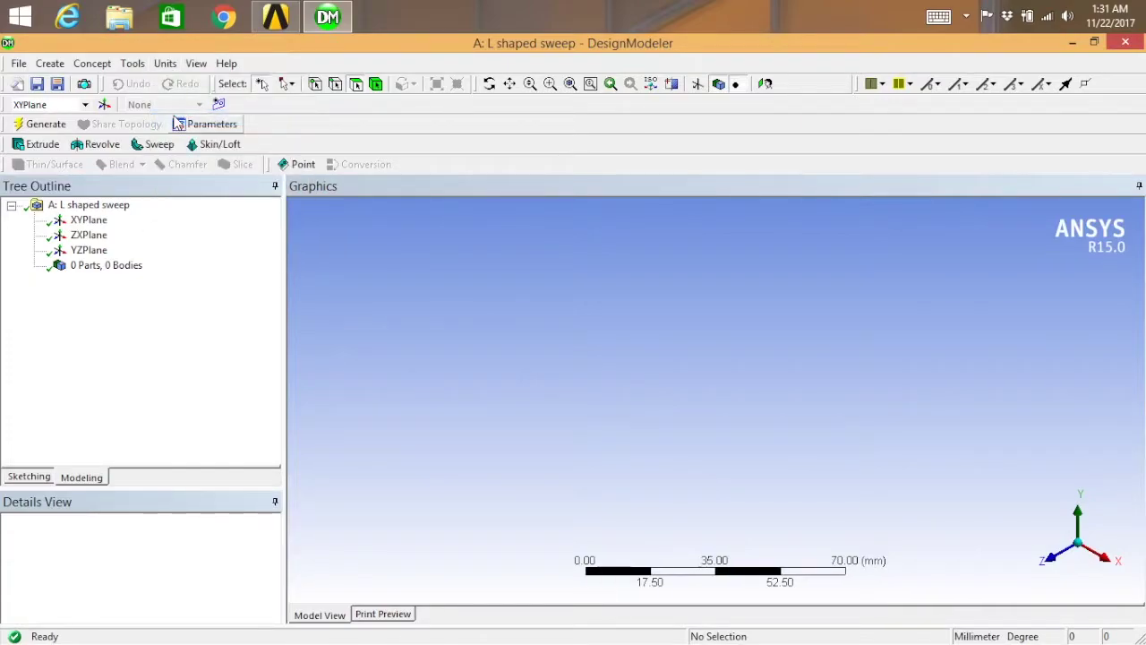
Create Sketch1 on the XY plane and view it face-on.
left_click(85, 221)
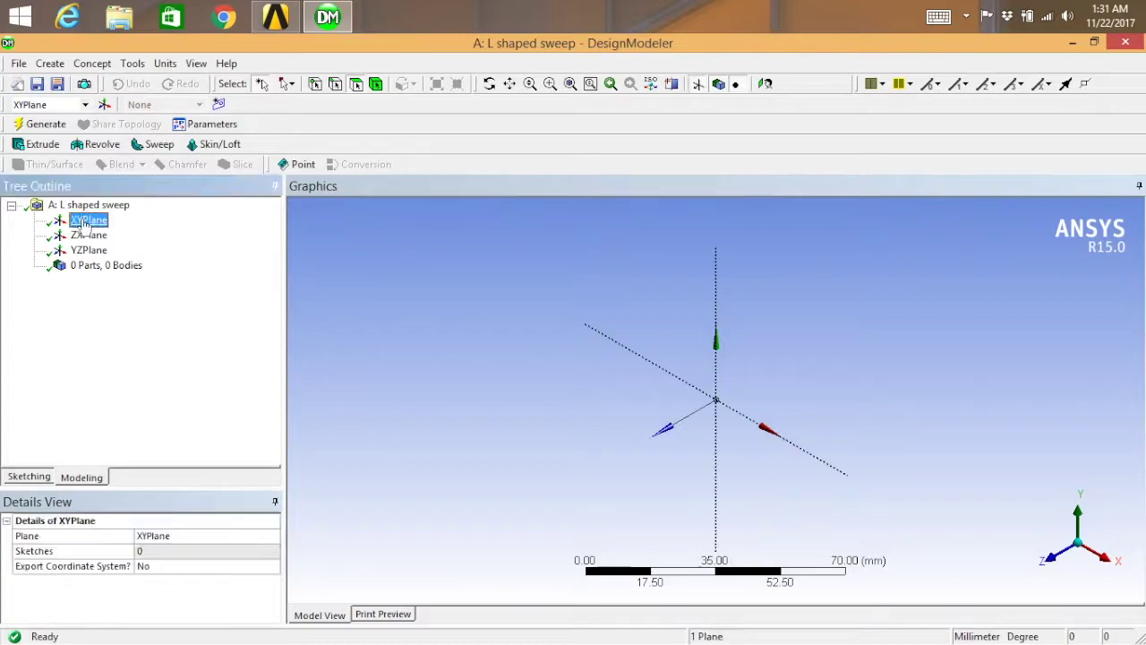
left_click(219, 105)
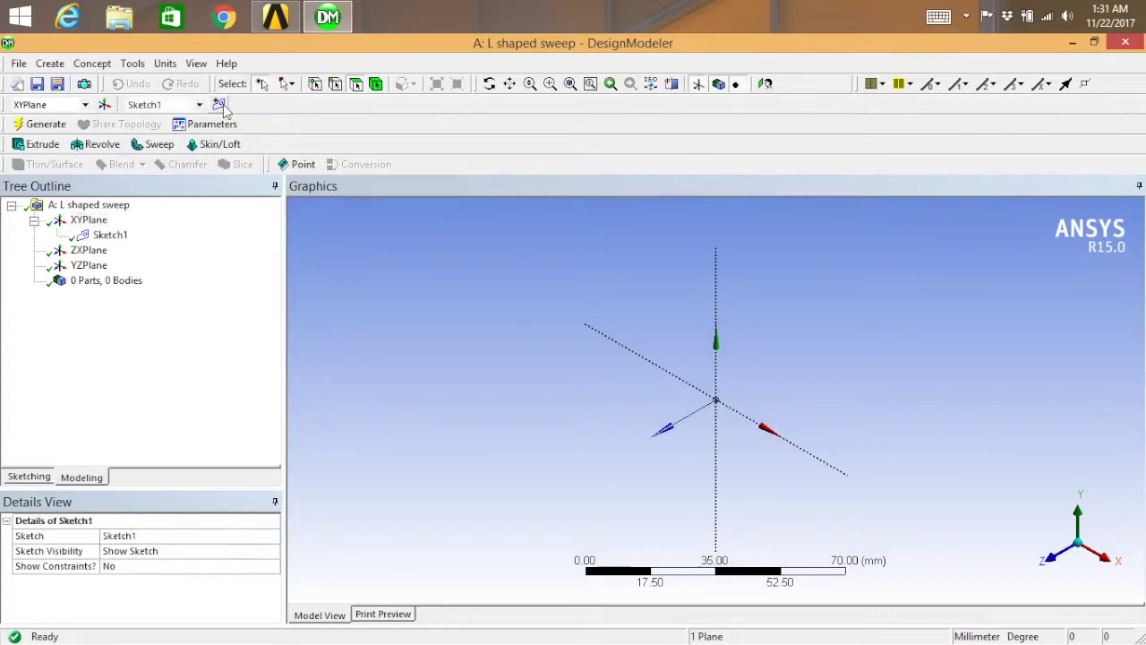
left_click(110, 235)
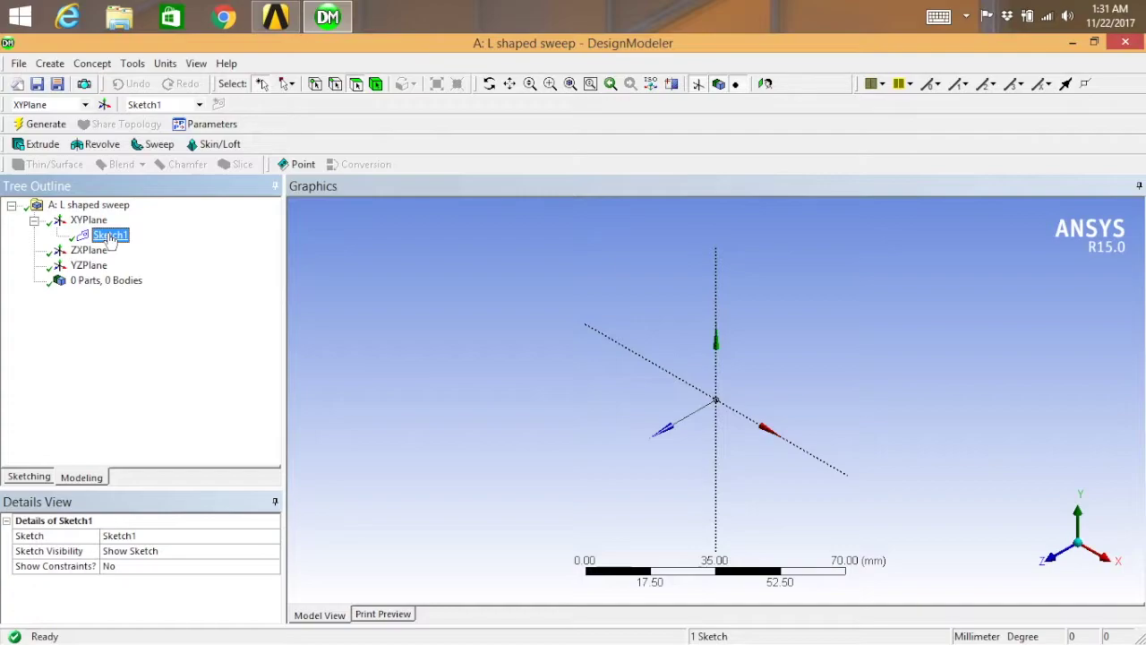
right_click(111, 240)
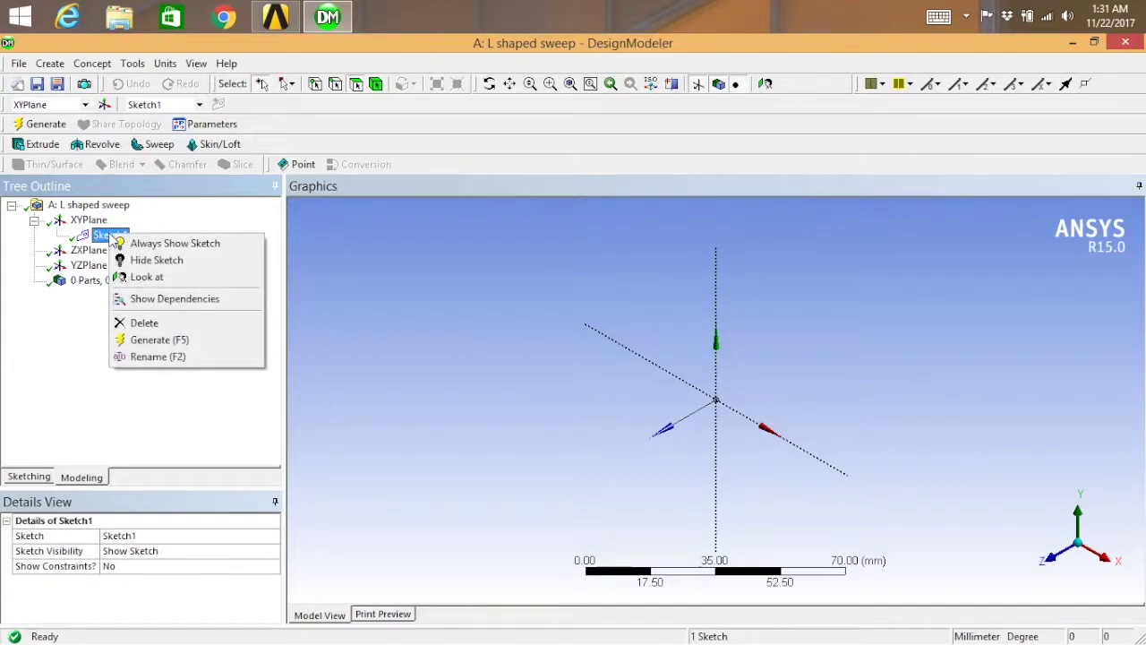
left_click(136, 280)
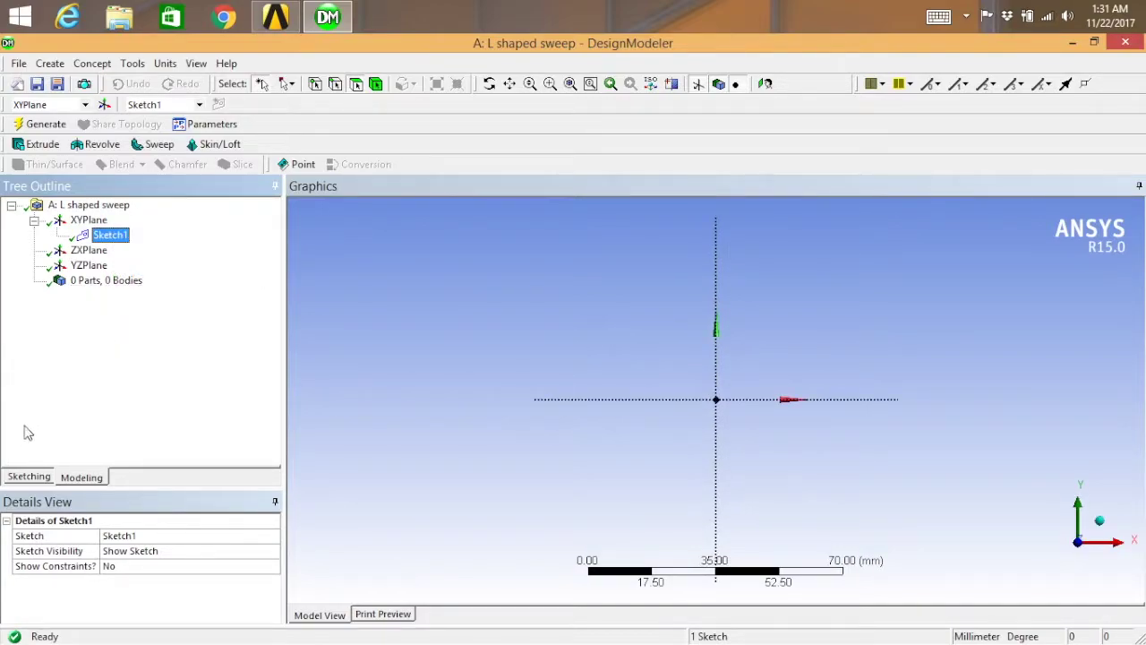
Draw a closed six-corner L-shaped polyline with its bottom edge along the x-axis.
left_click(29, 477)
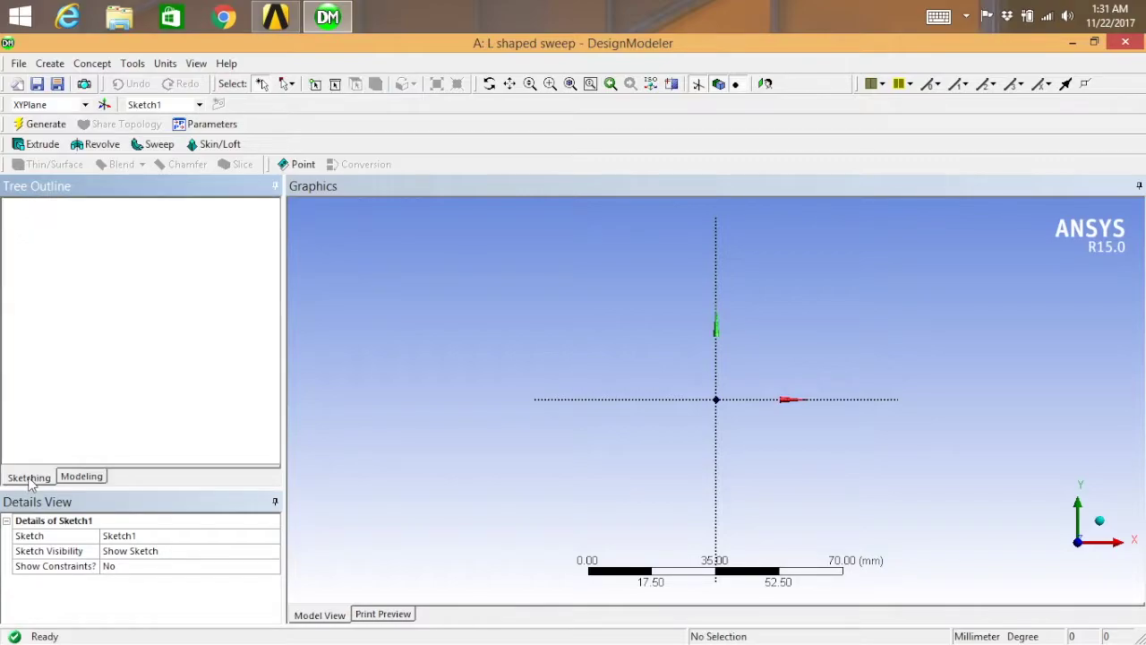
left_click(56, 273)
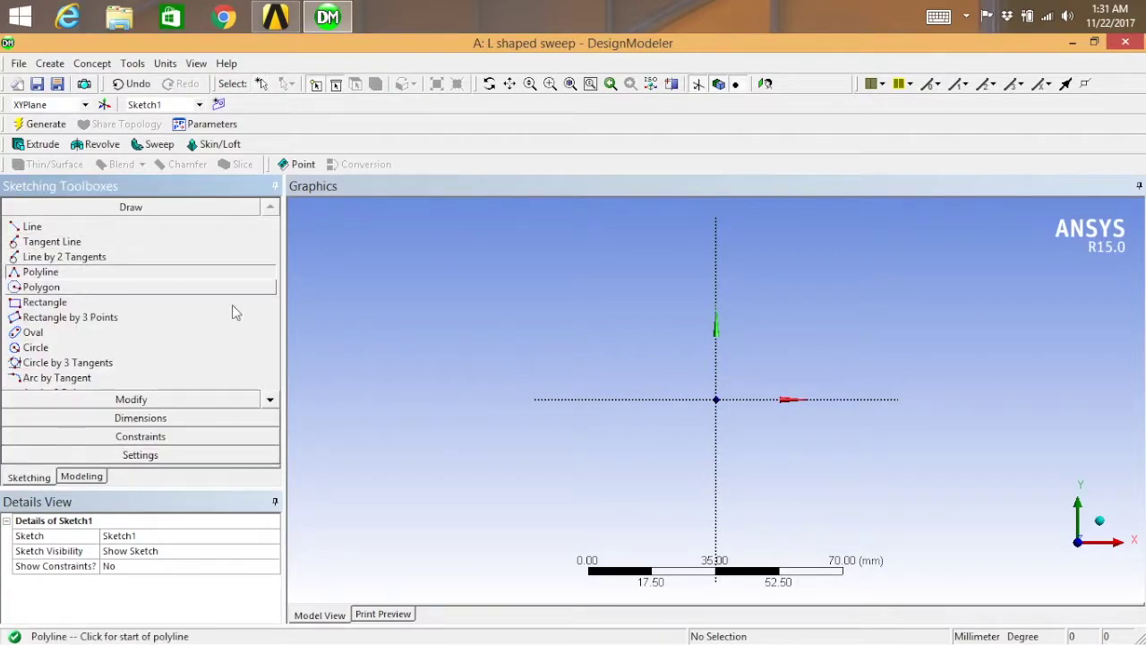
left_click(767, 224)
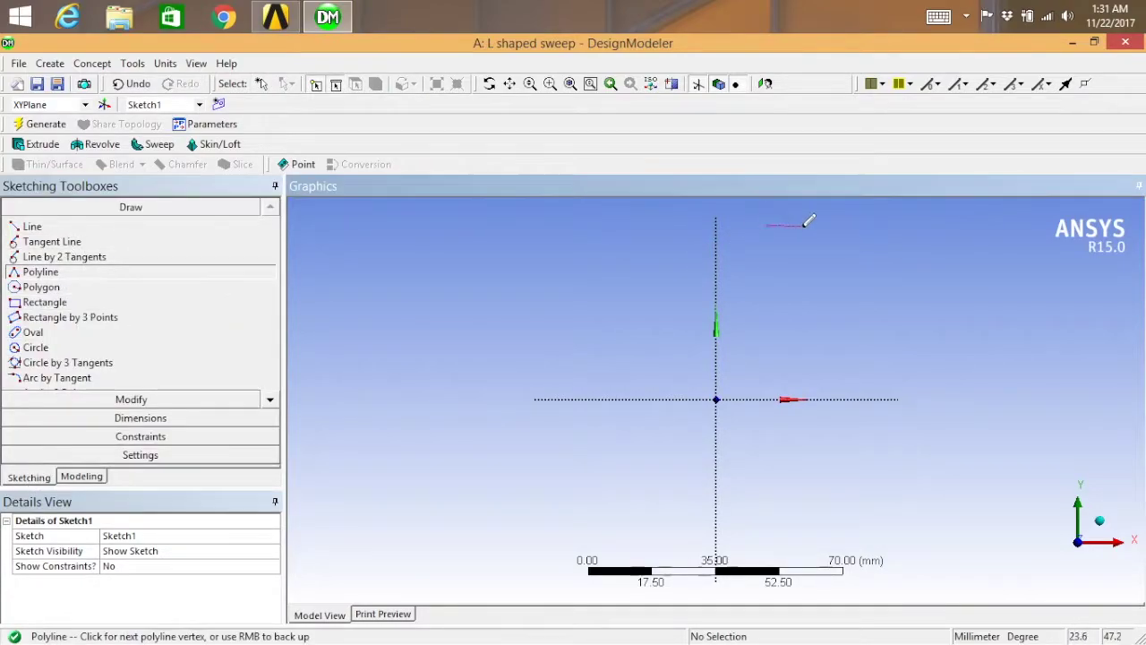
left_click(764, 399)
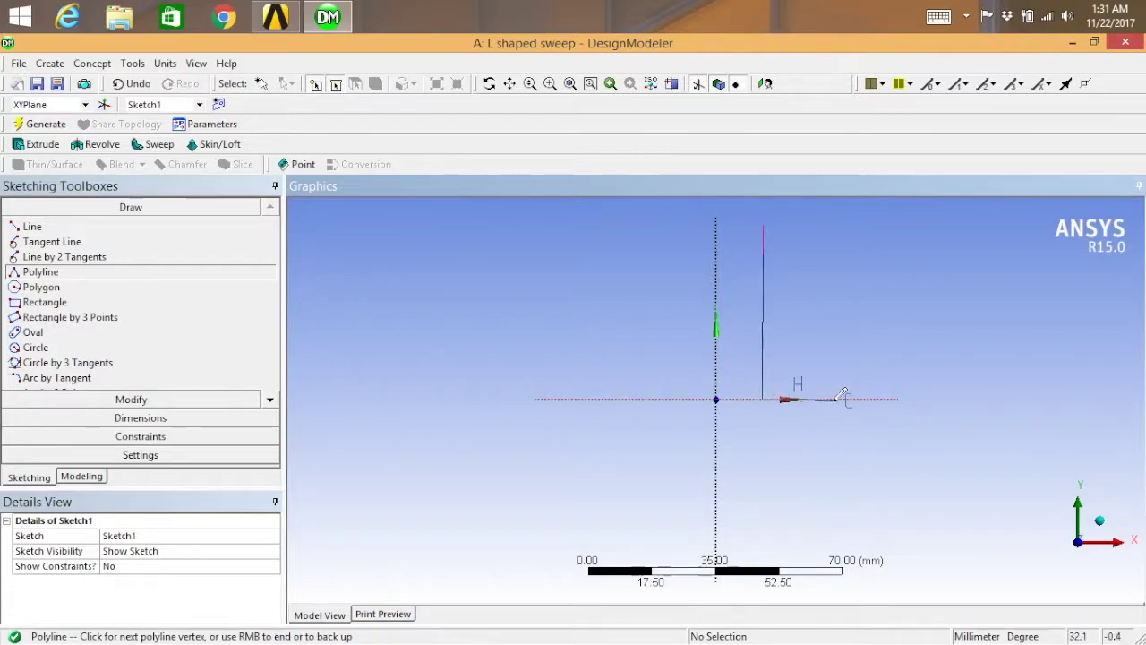
left_click(898, 399)
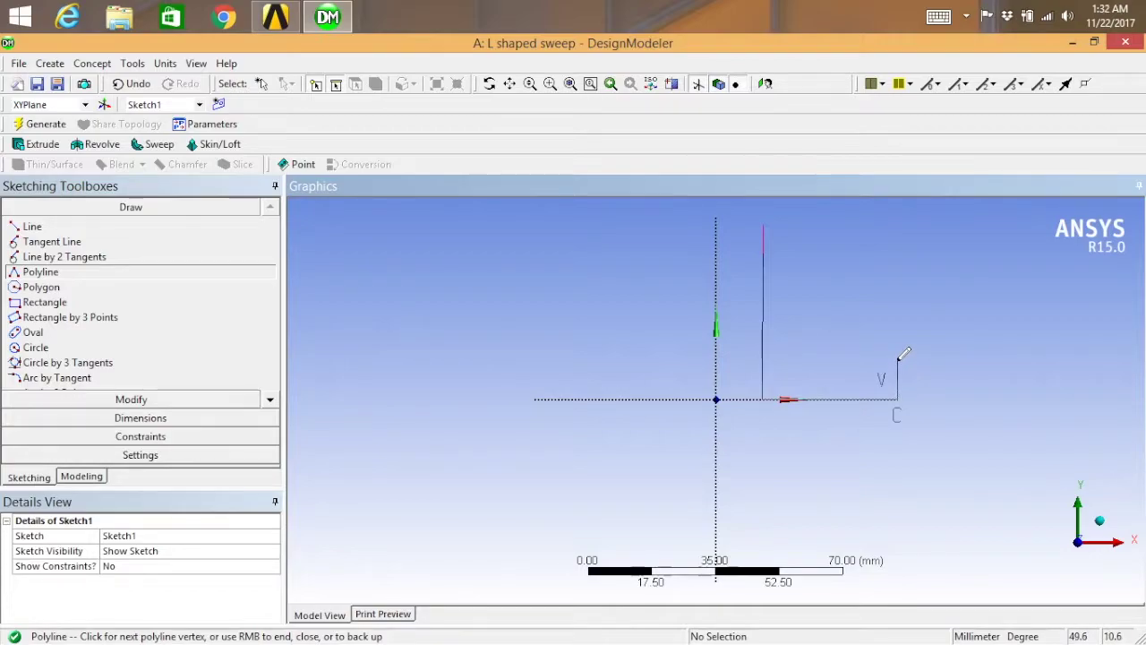
left_click(899, 360)
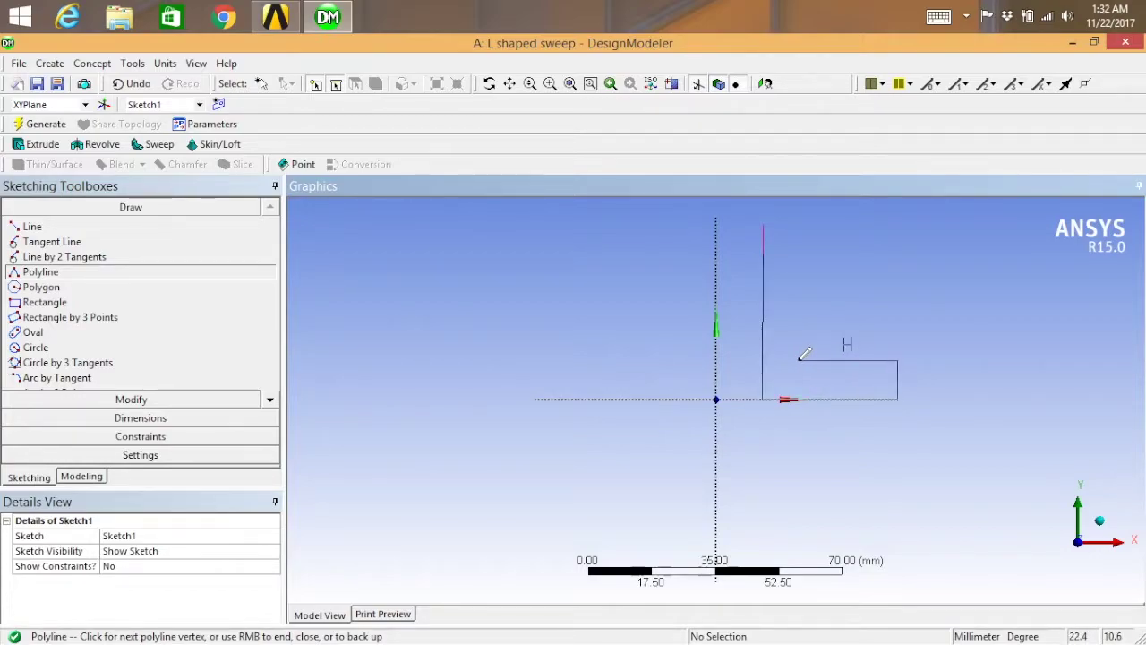
left_click(798, 360)
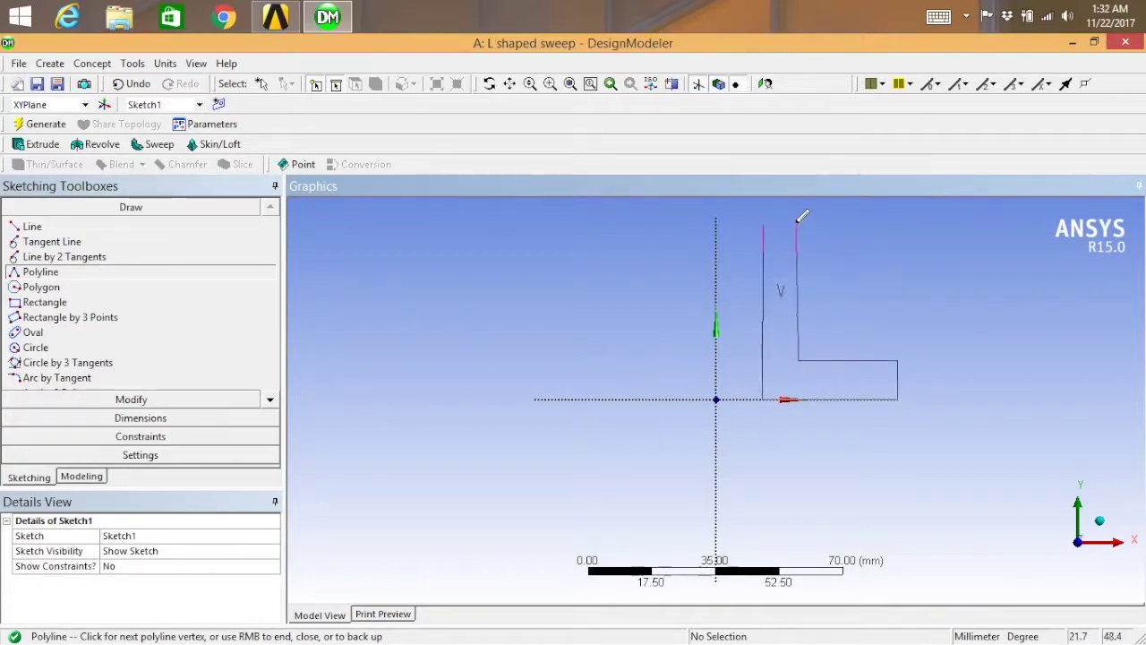
left_click(797, 222)
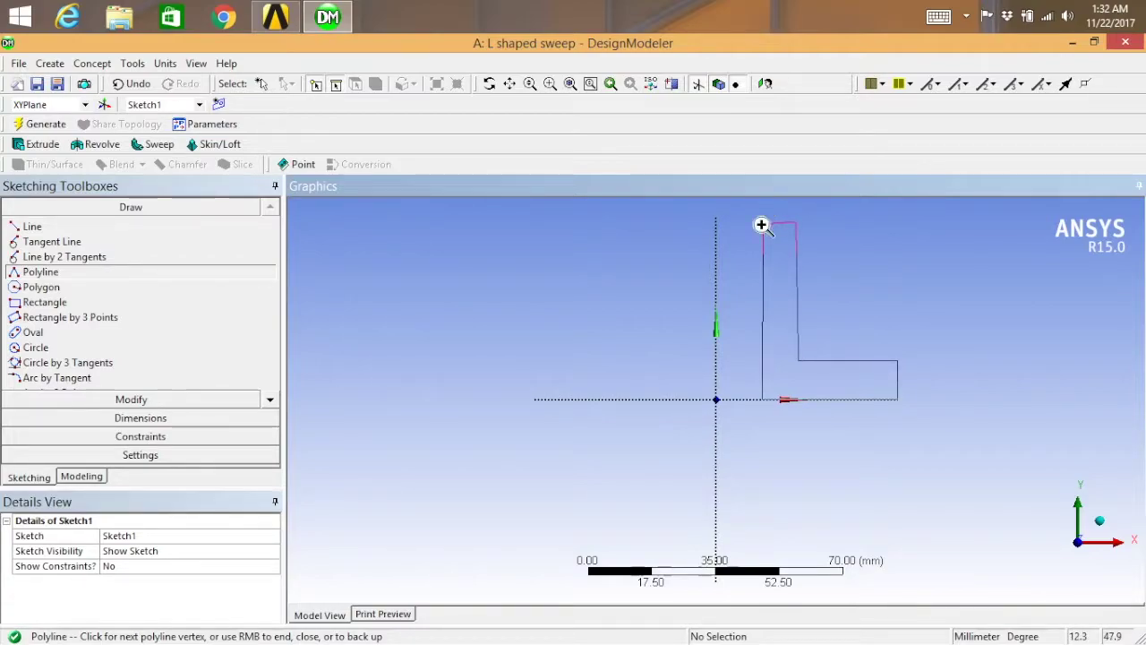
right_click(761, 224)
left_click(779, 248)
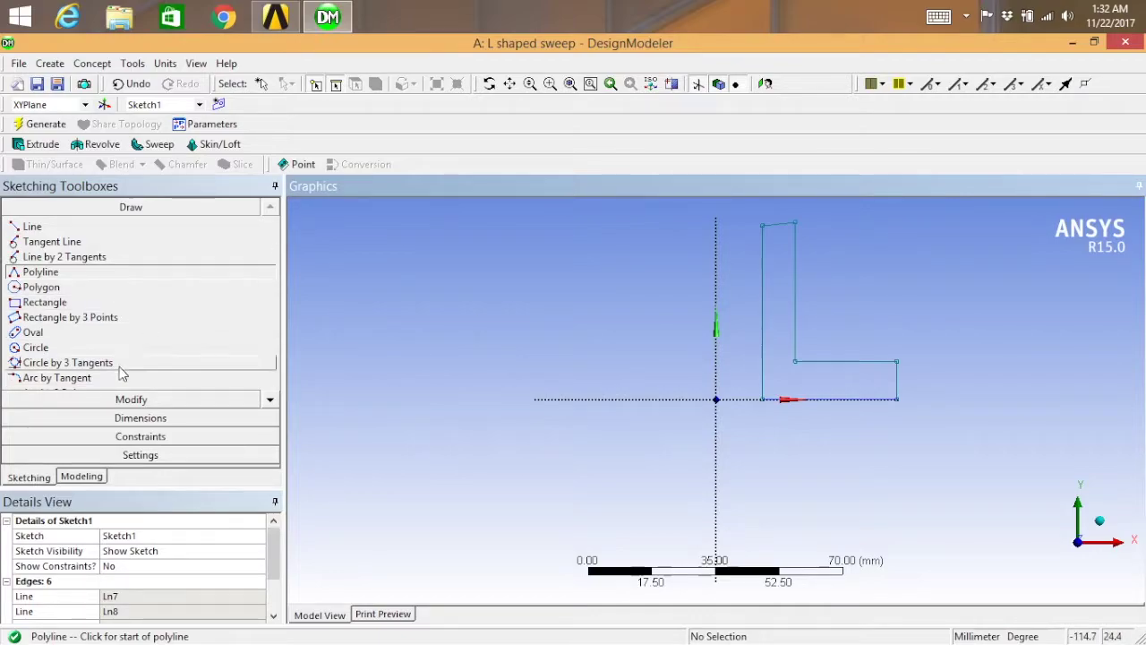
Constrain the profile's slanted top edge to be horizontal.
left_click(138, 437)
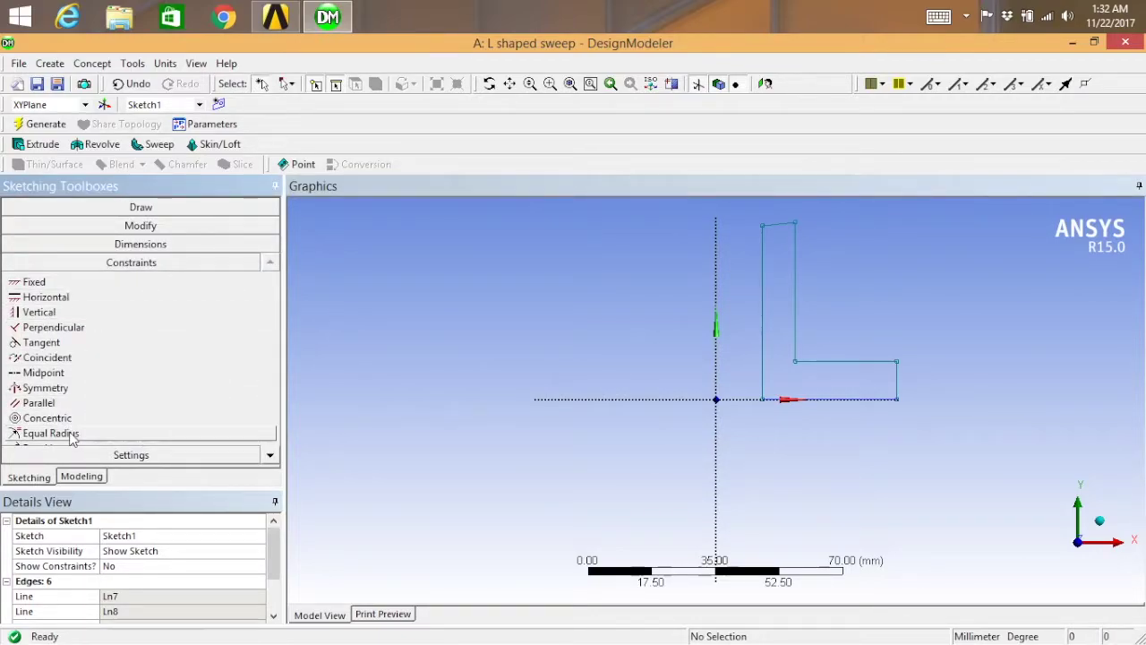
left_click(89, 297)
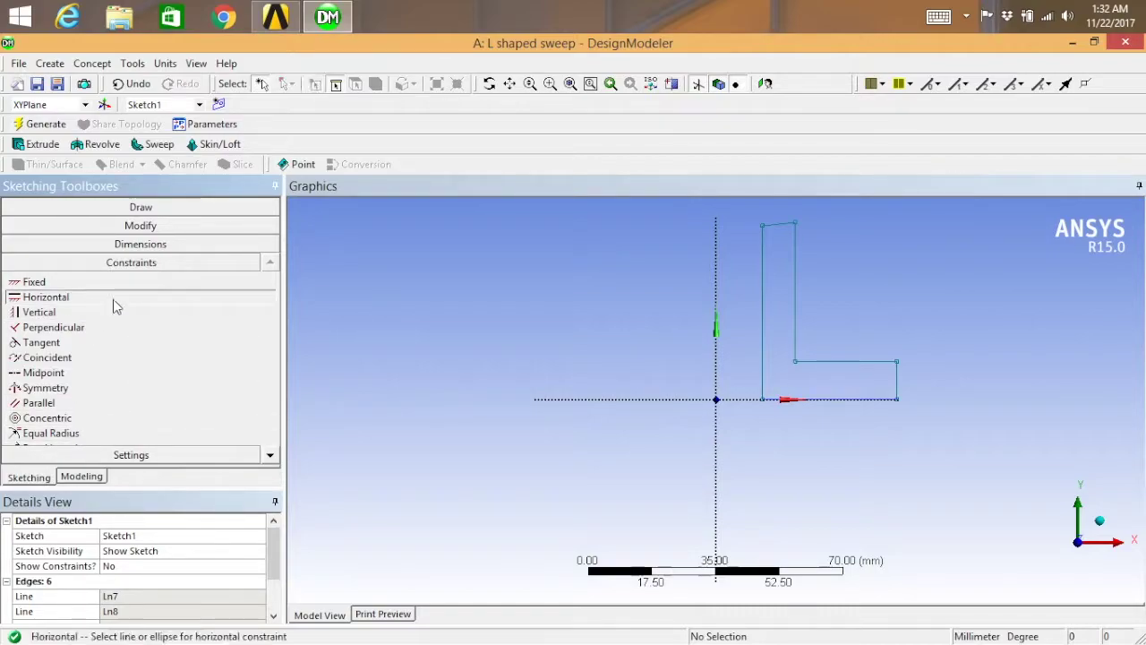
left_click(778, 226)
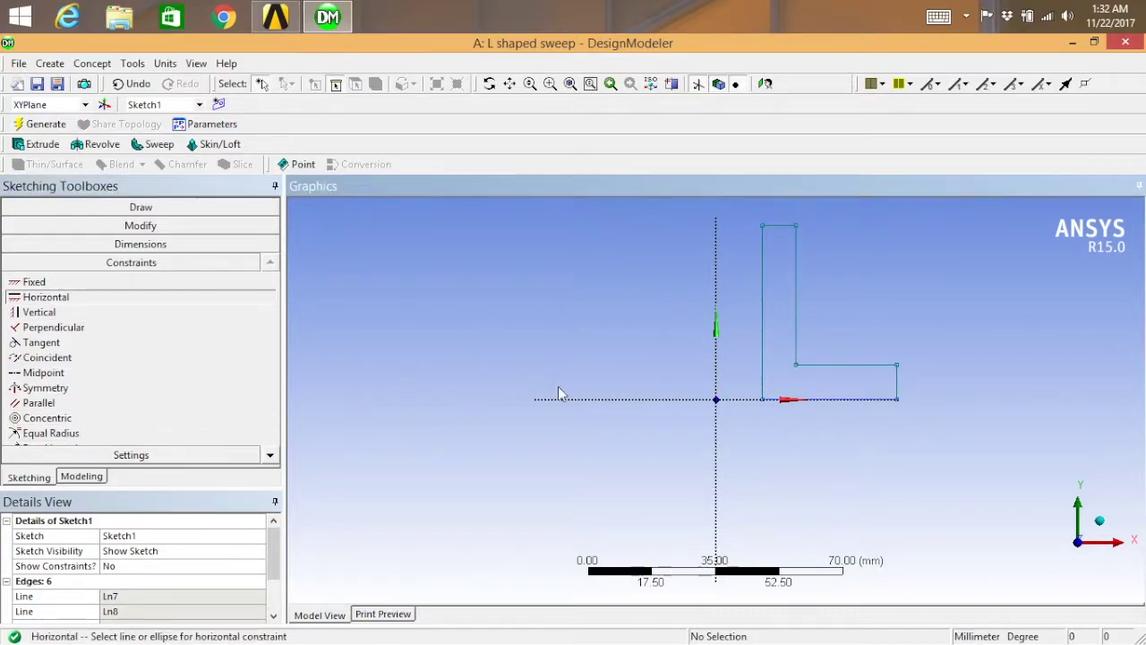
Make the top edge equal in length to the lower leg's right end edge.
left_click(271, 455)
left_click(274, 457)
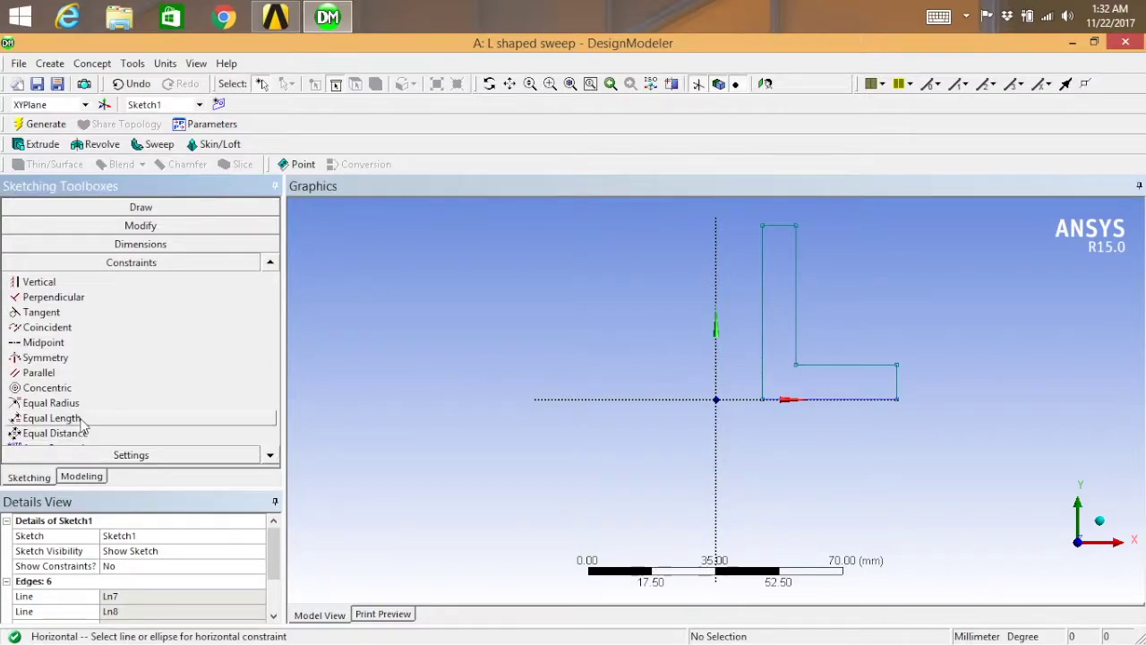
left_click(105, 420)
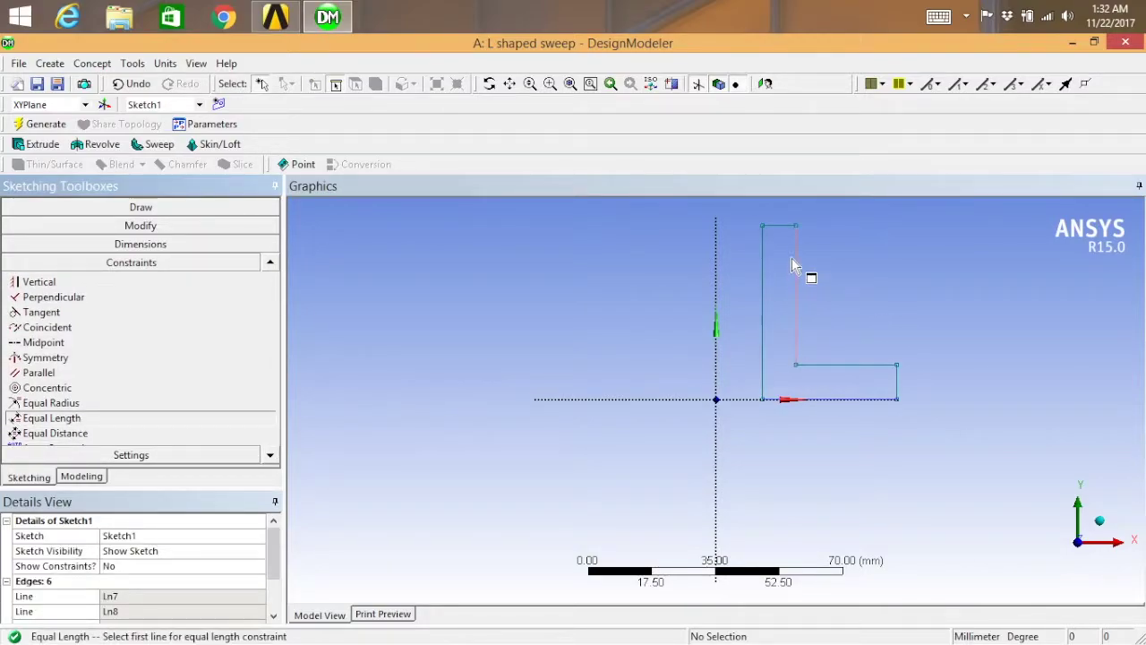
left_click(786, 226)
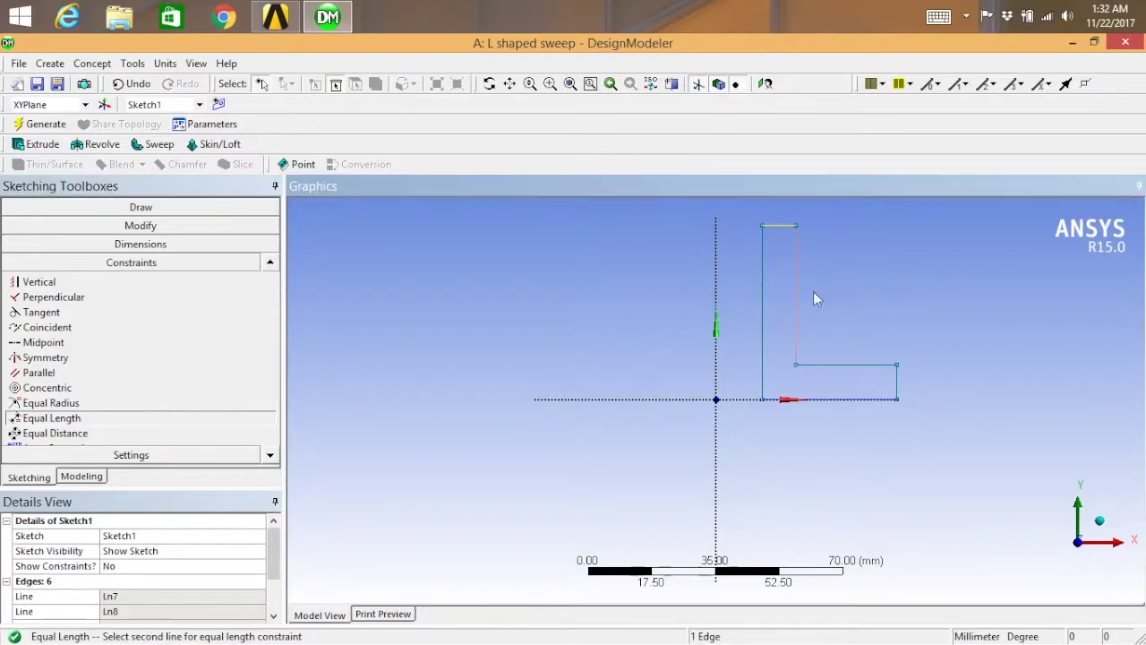
left_click(898, 379)
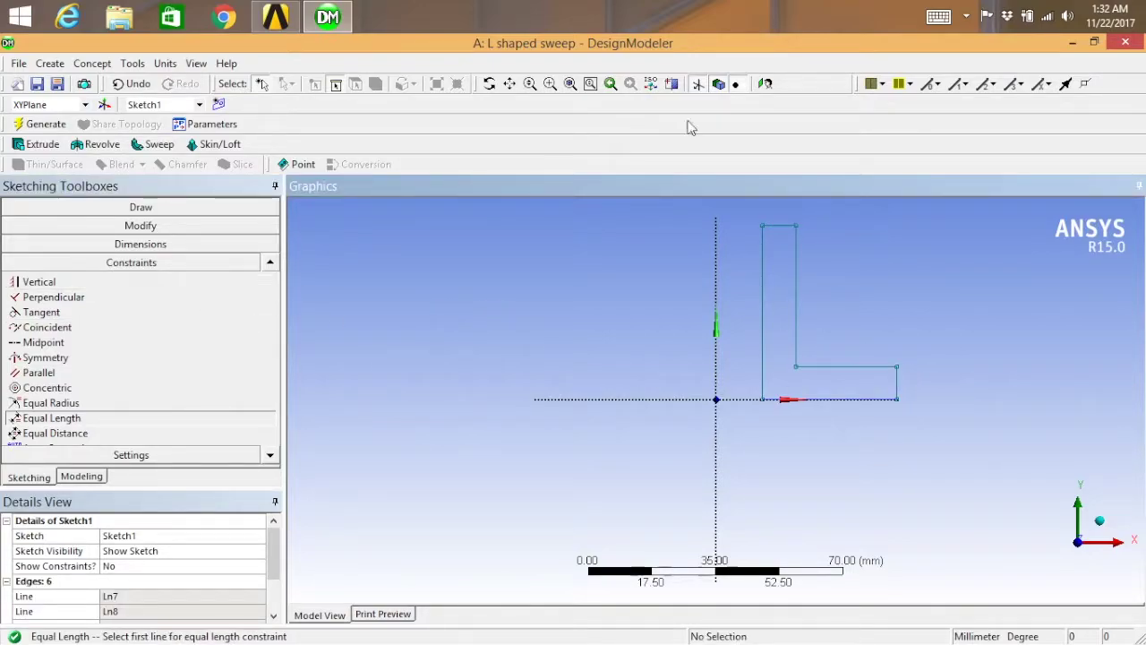
left_click(128, 244)
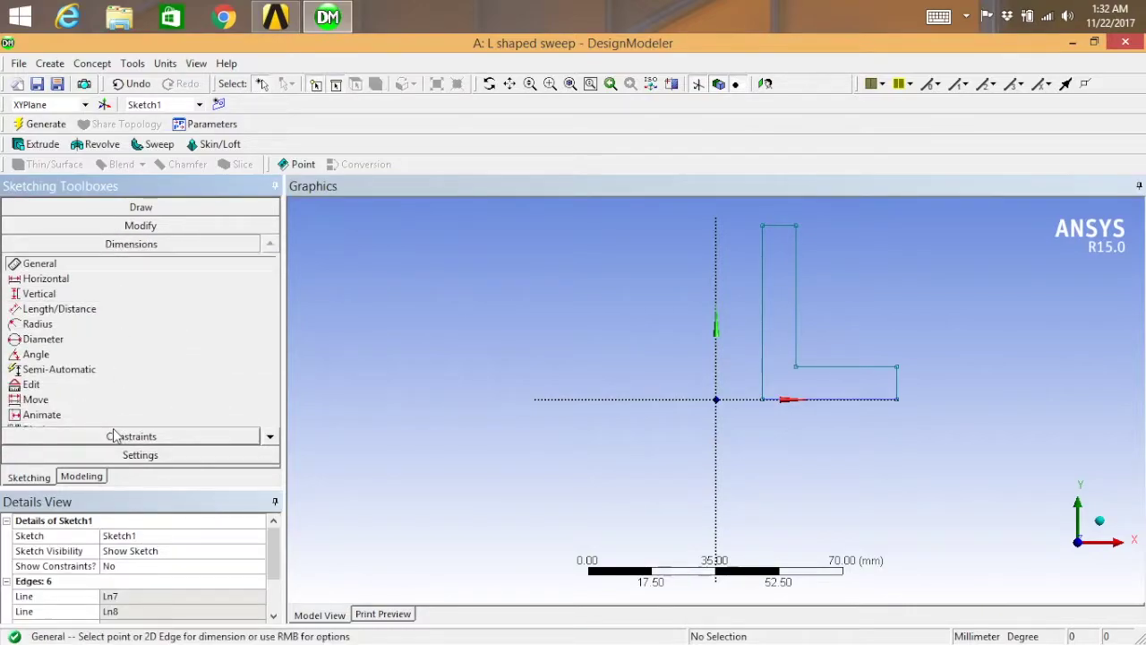
Add dimensions V1 (leg end height), H2 (bottom length) and V3 (overall height).
left_click(900, 385)
left_click(921, 388)
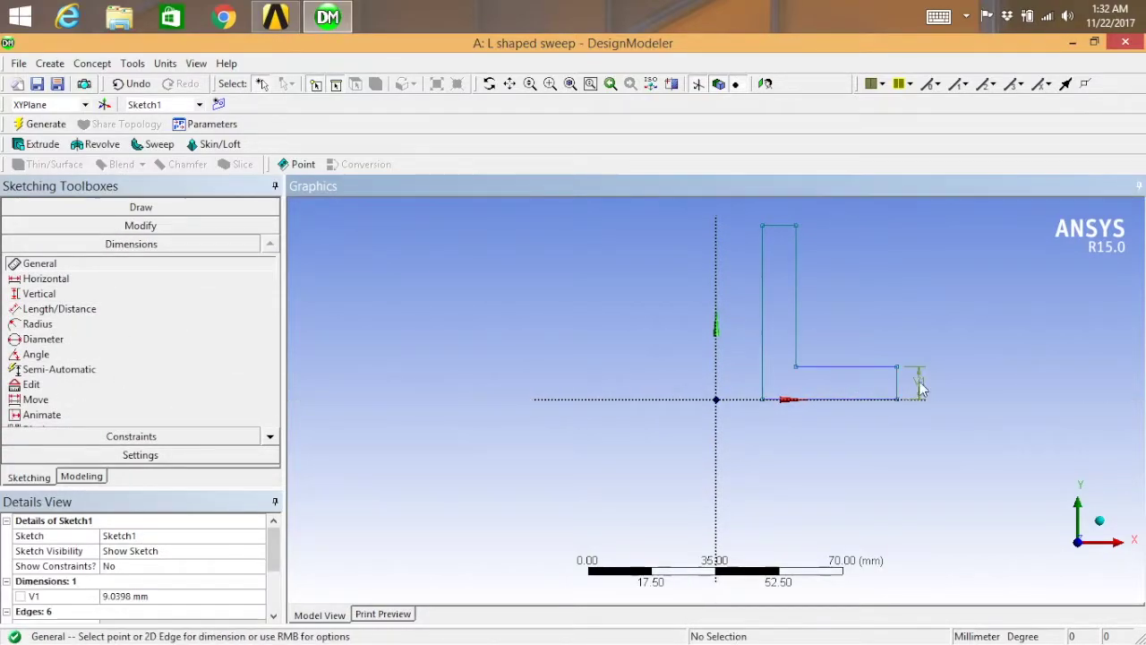
left_click(851, 400)
left_click(837, 432)
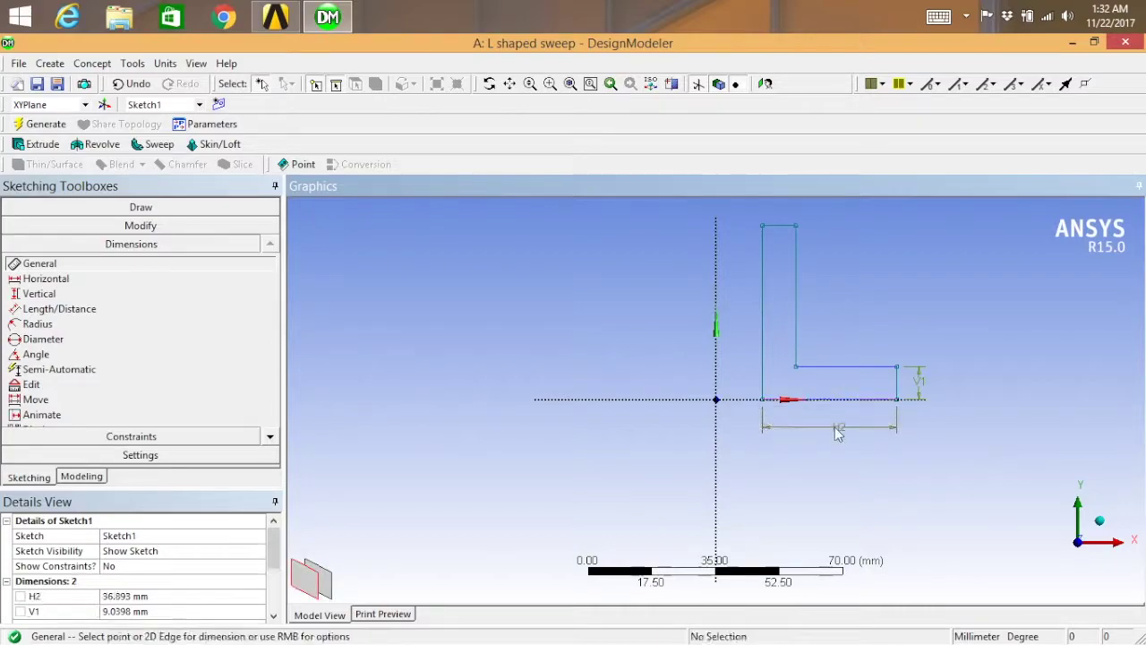
left_click(763, 347)
left_click(610, 339)
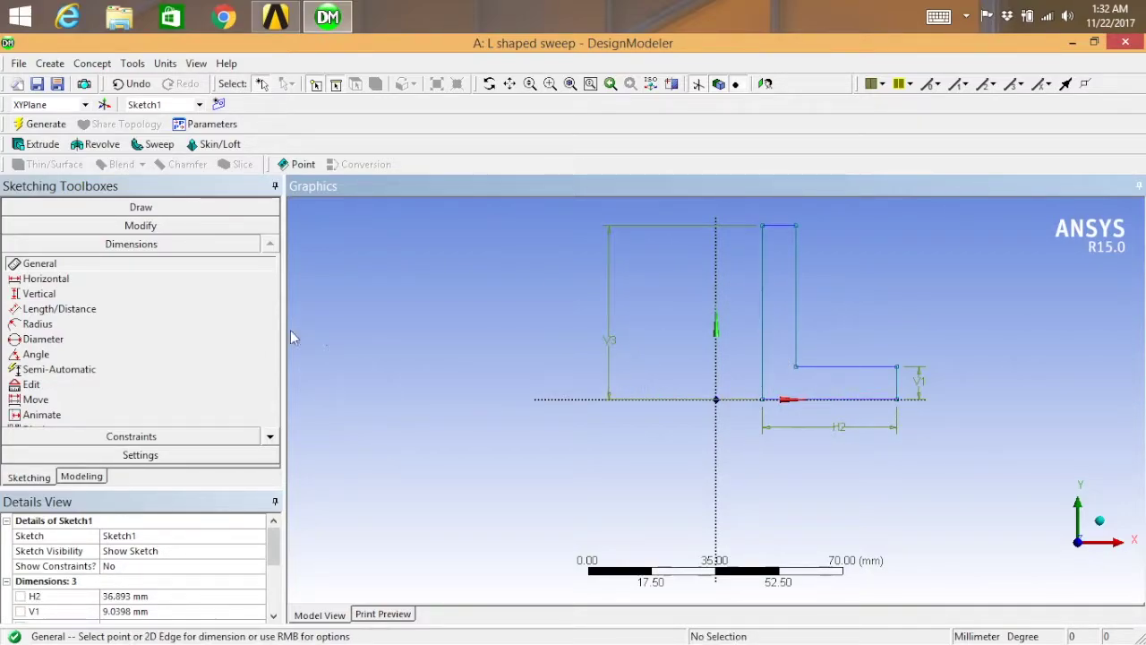
Add horizontal dimension H4 from the profile's left edge to the vertical axis.
left_click(71, 281)
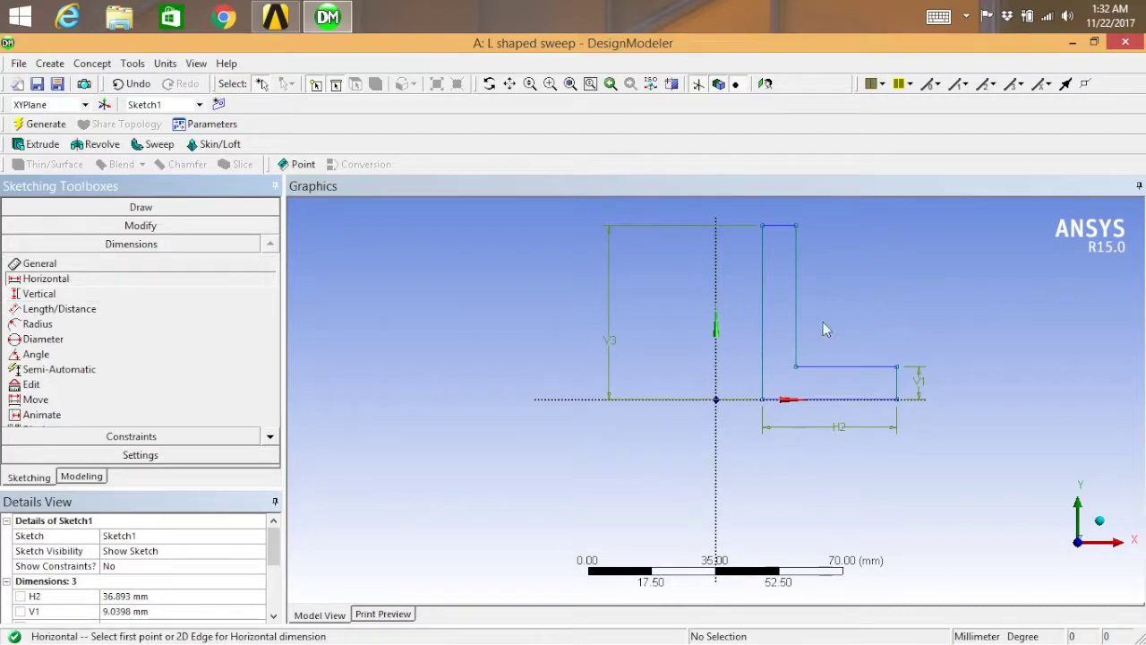
left_click(763, 313)
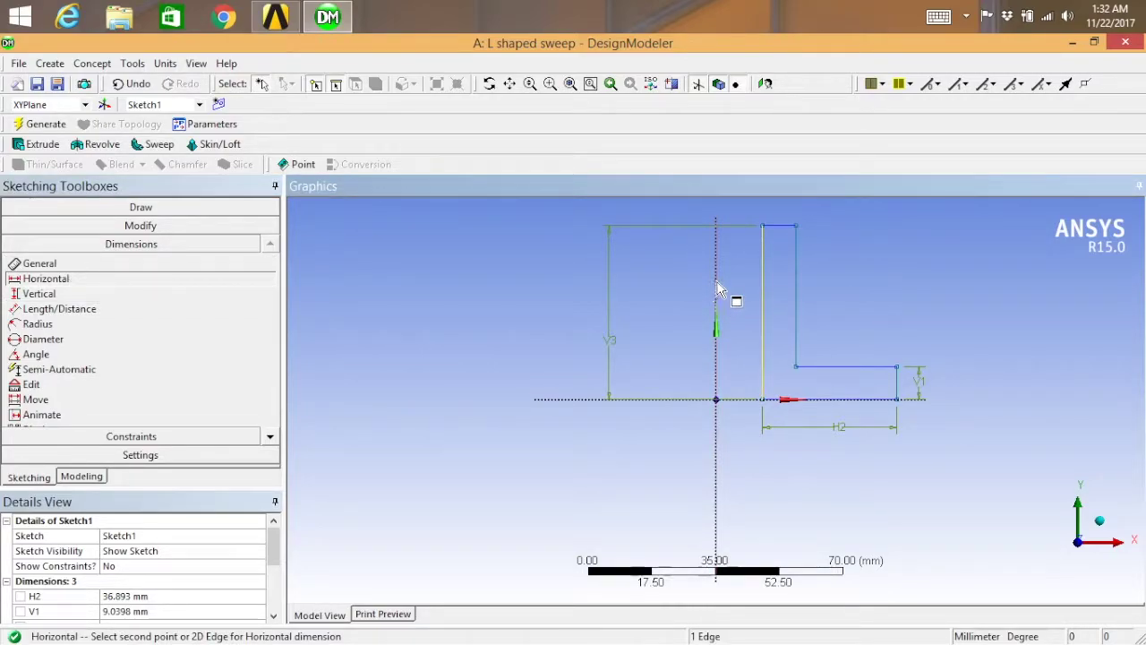
left_click(717, 298)
left_click(731, 301)
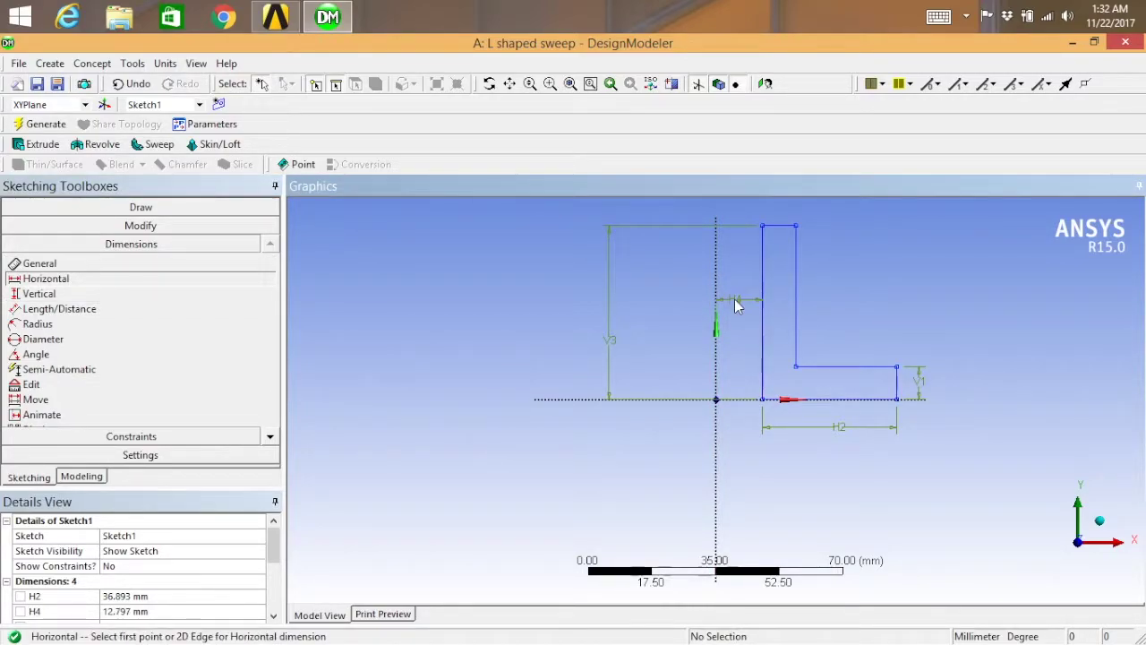
left_click_drag(274, 550, 271, 575)
left_click(165, 550)
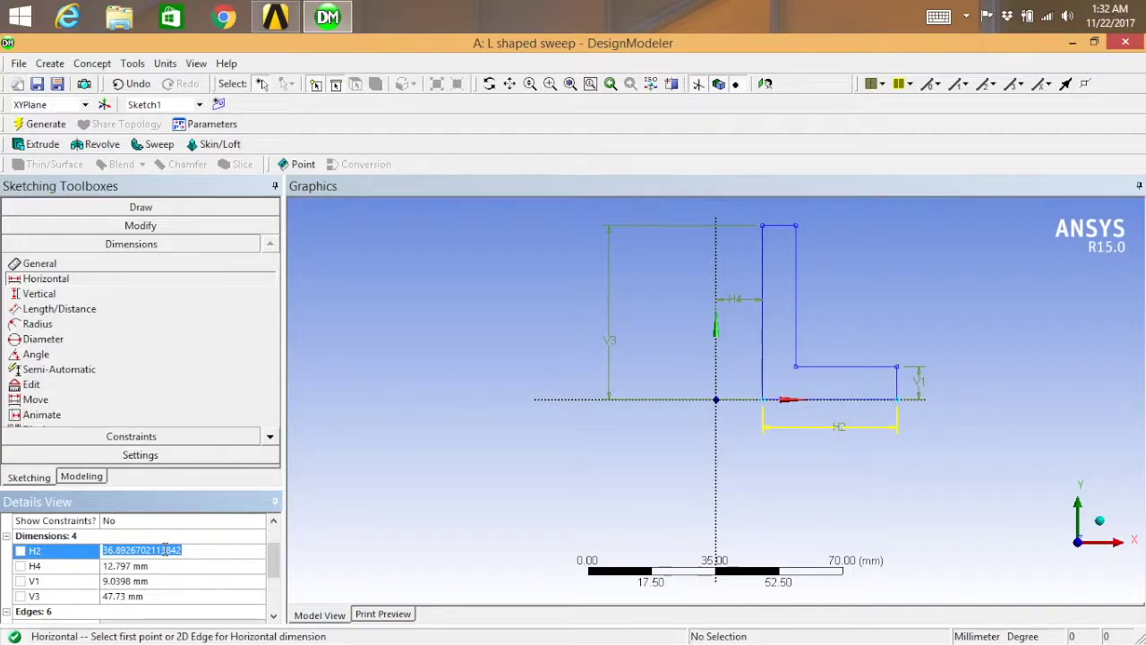
Enter H2 = 20, H4 = 15, V1 = 5 and V3 = 35 mm in the Details View.
type("20")
key("Return")
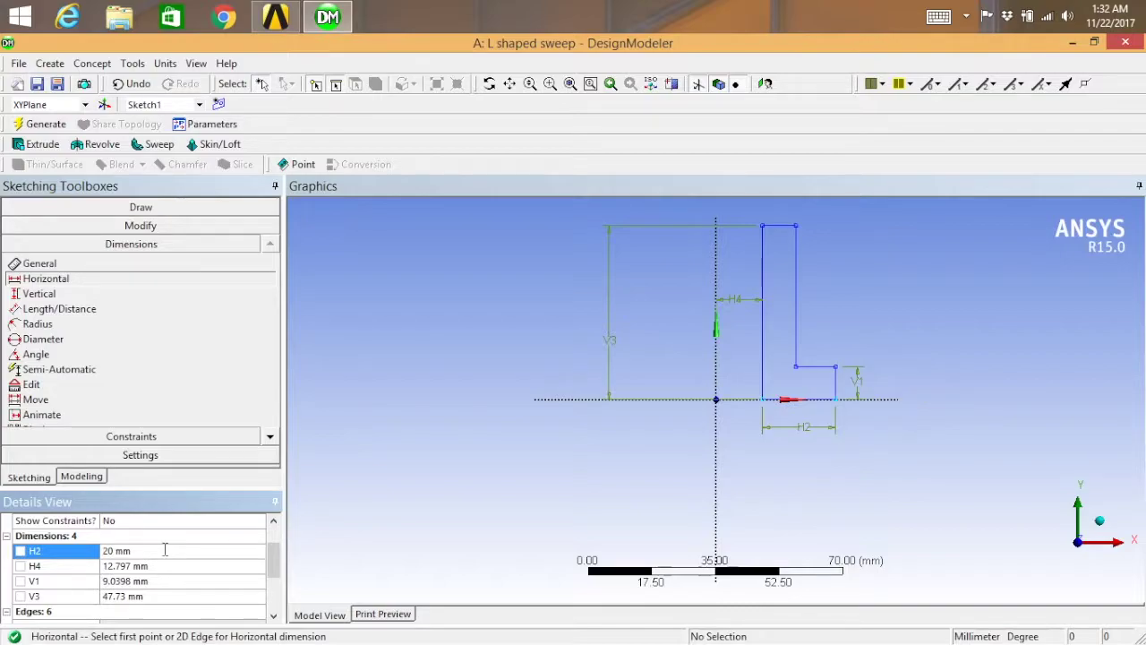
left_click(179, 566)
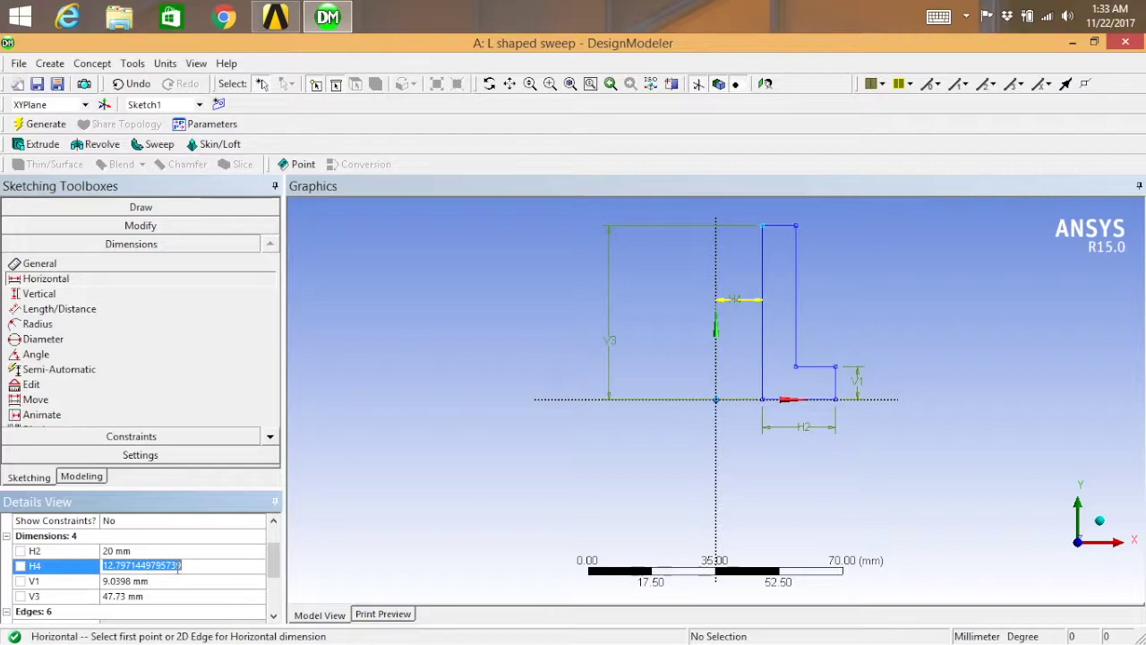
type("1")
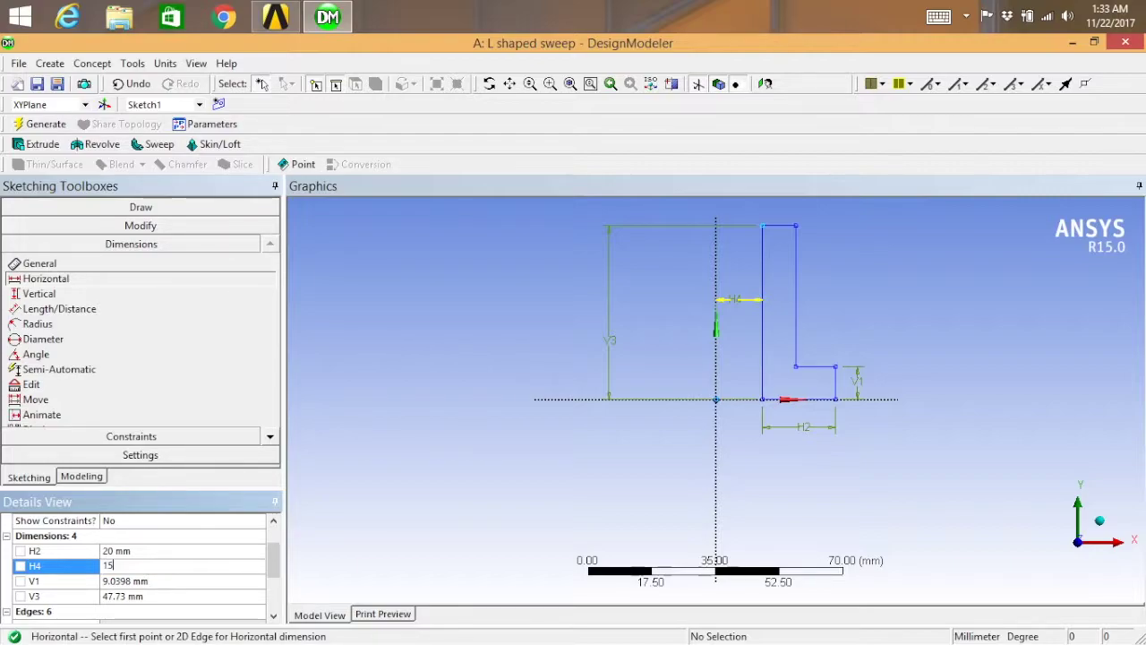
type("5")
key("Return")
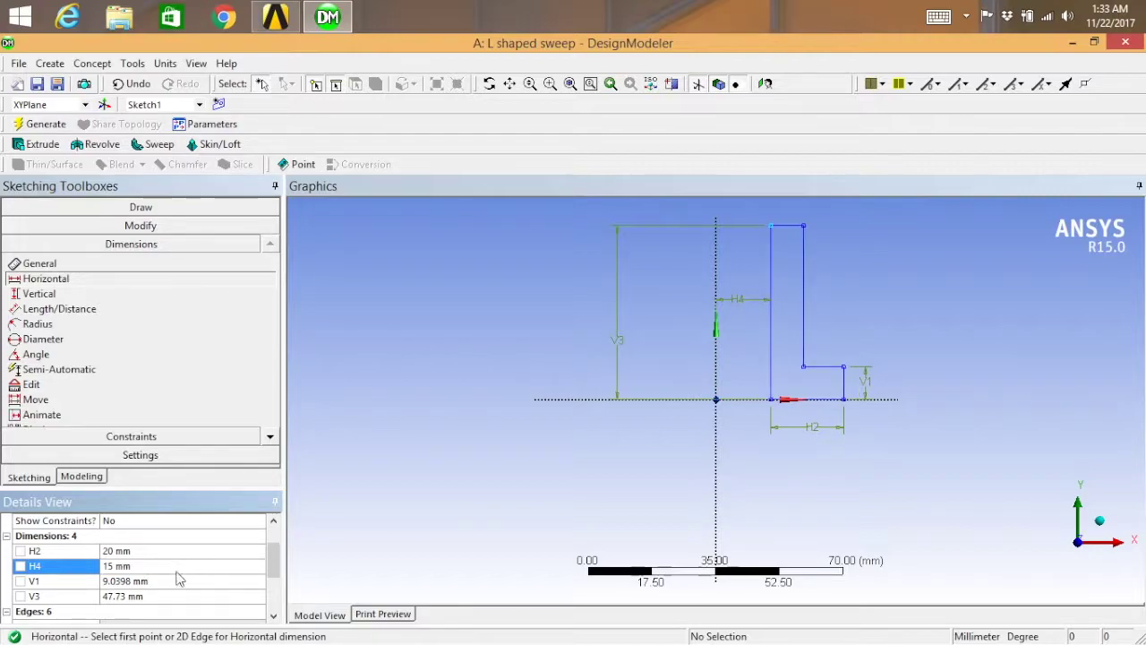
left_click(177, 580)
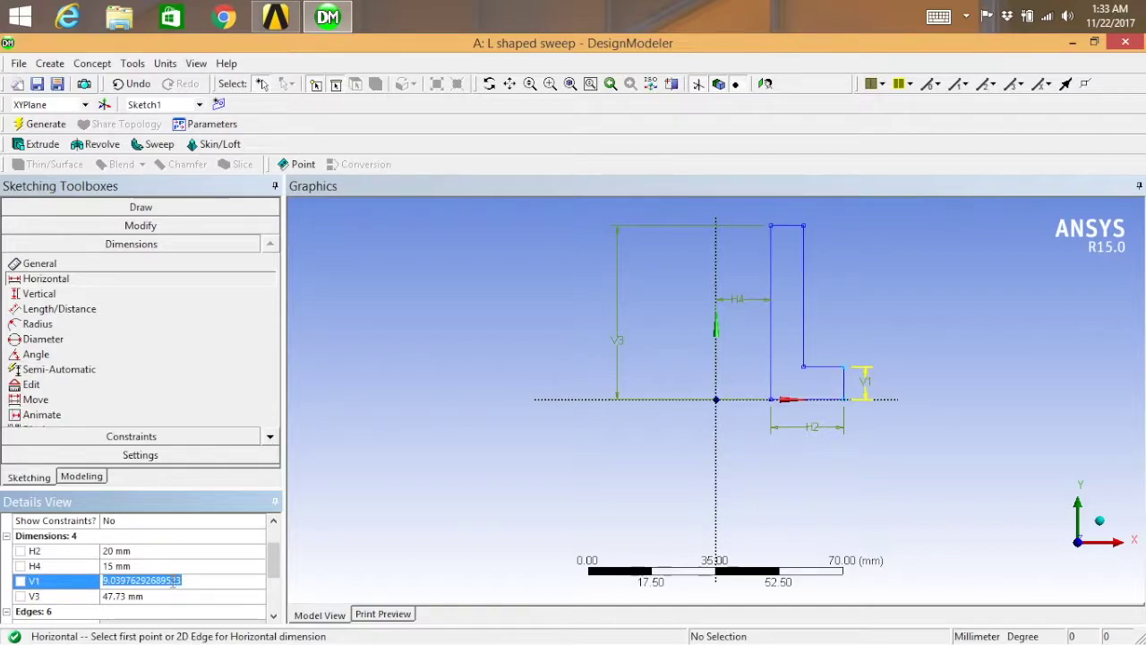
type("5")
key("Return")
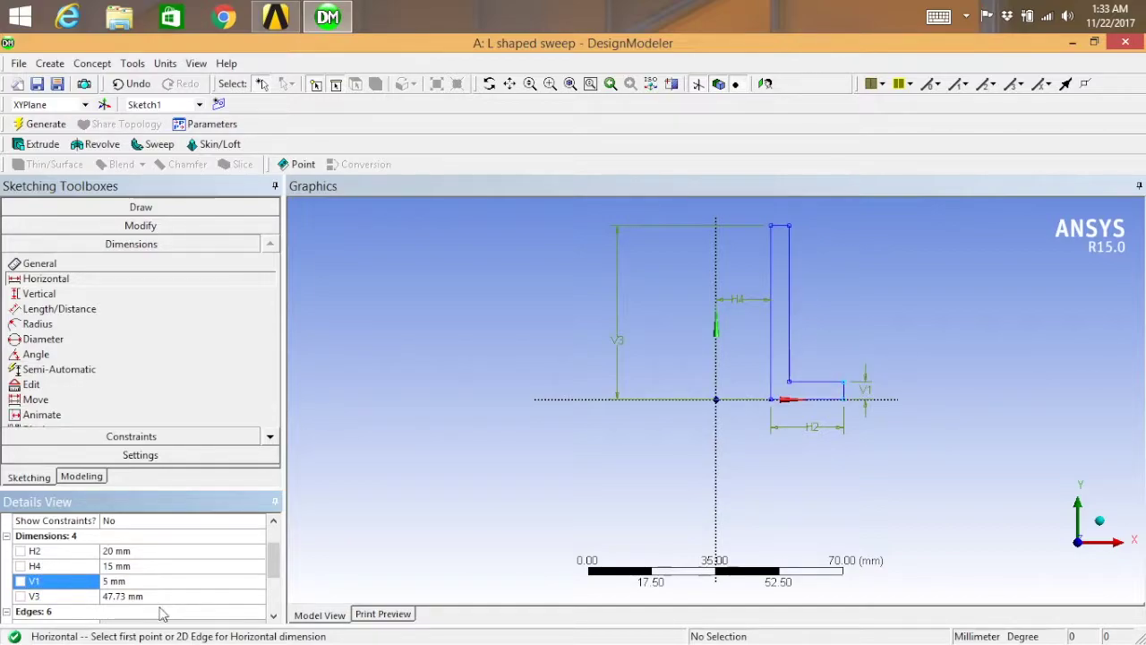
left_click(166, 595)
type("35")
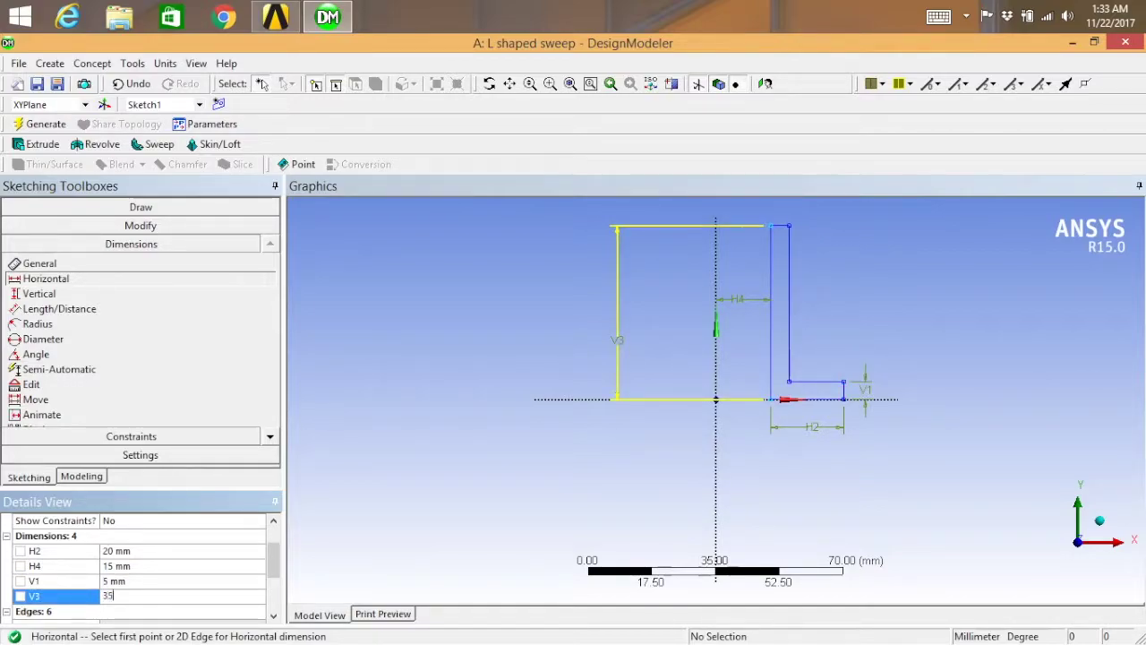
key("Return")
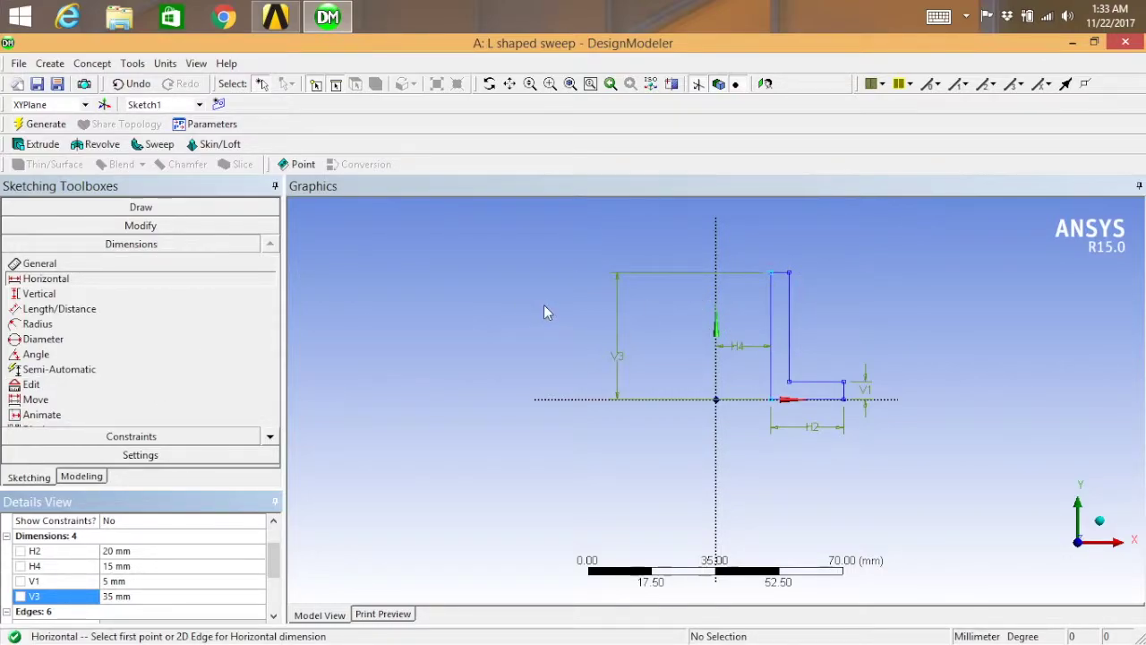
Select YZPlane for sketching and begin a straight line at the origin.
left_click(83, 478)
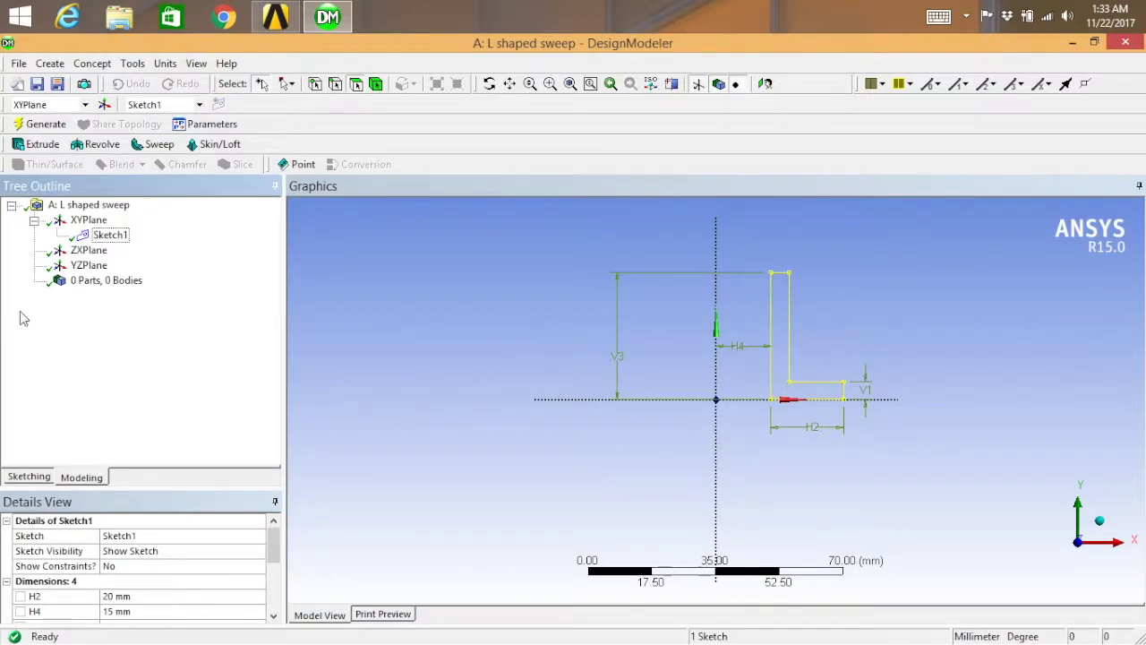
left_click(86, 267)
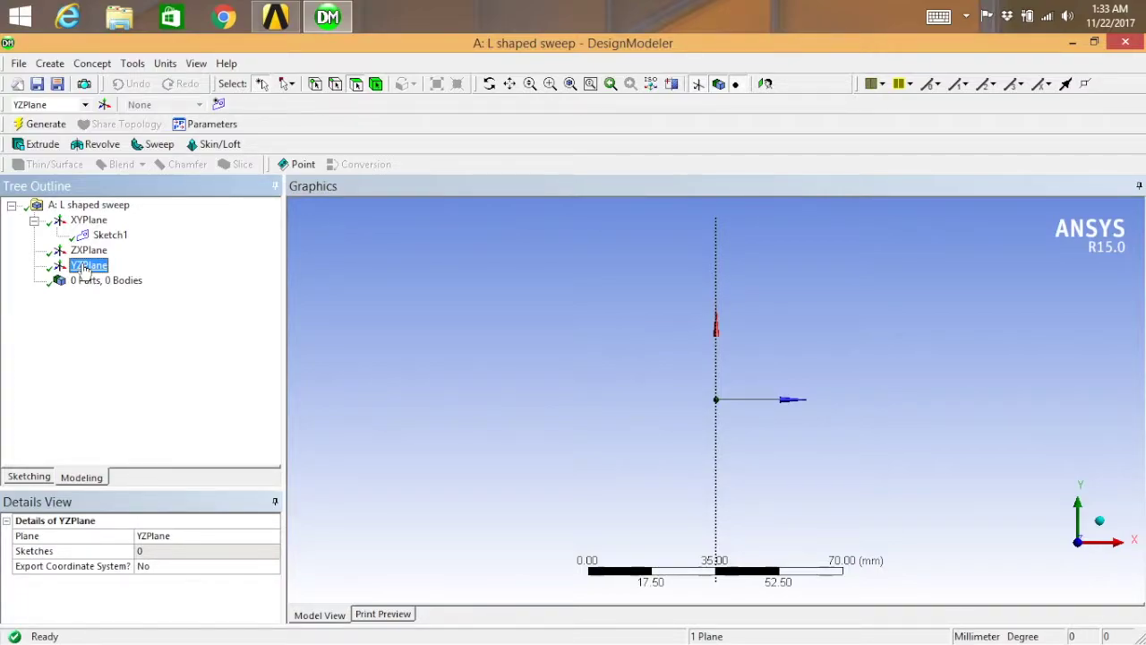
left_click(32, 477)
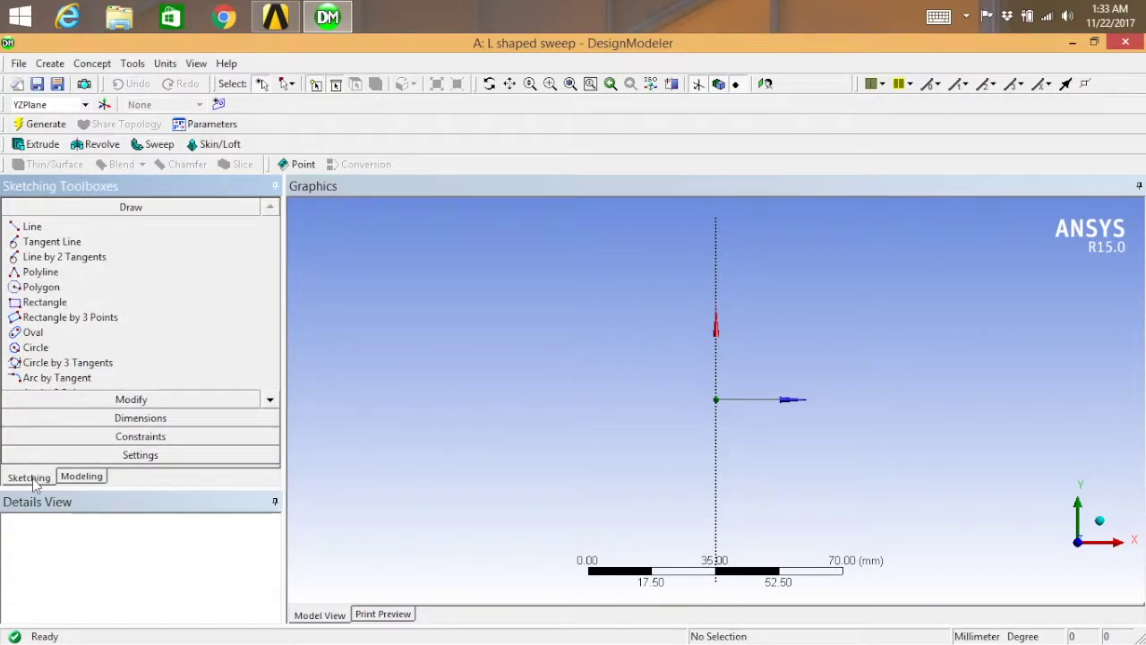
left_click(55, 230)
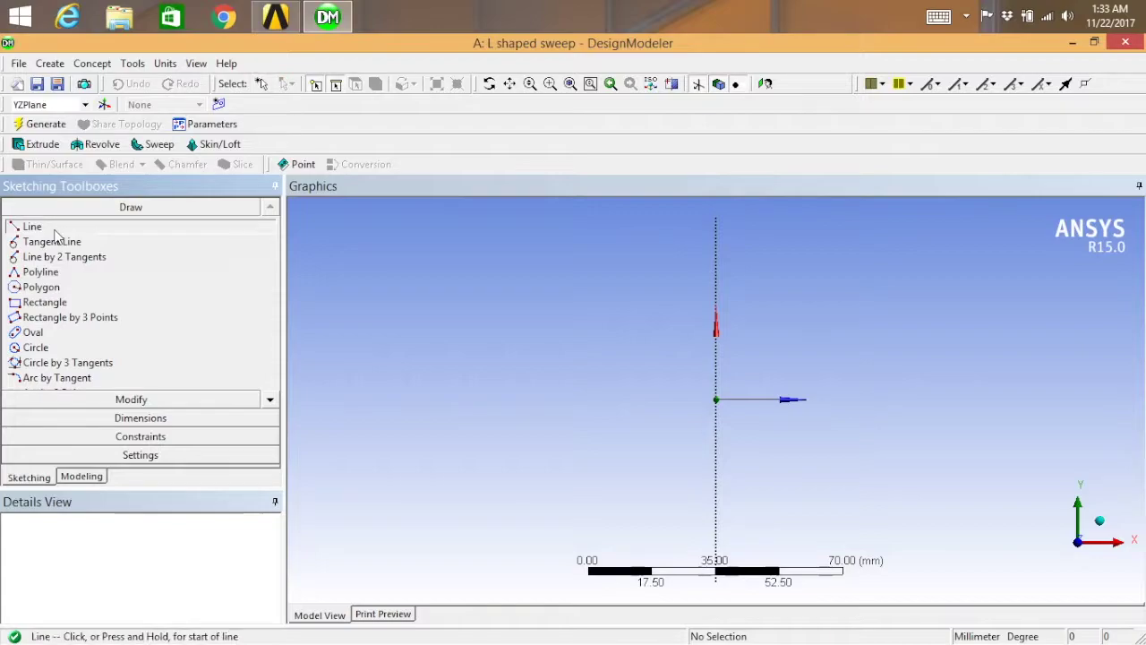
left_click(717, 398)
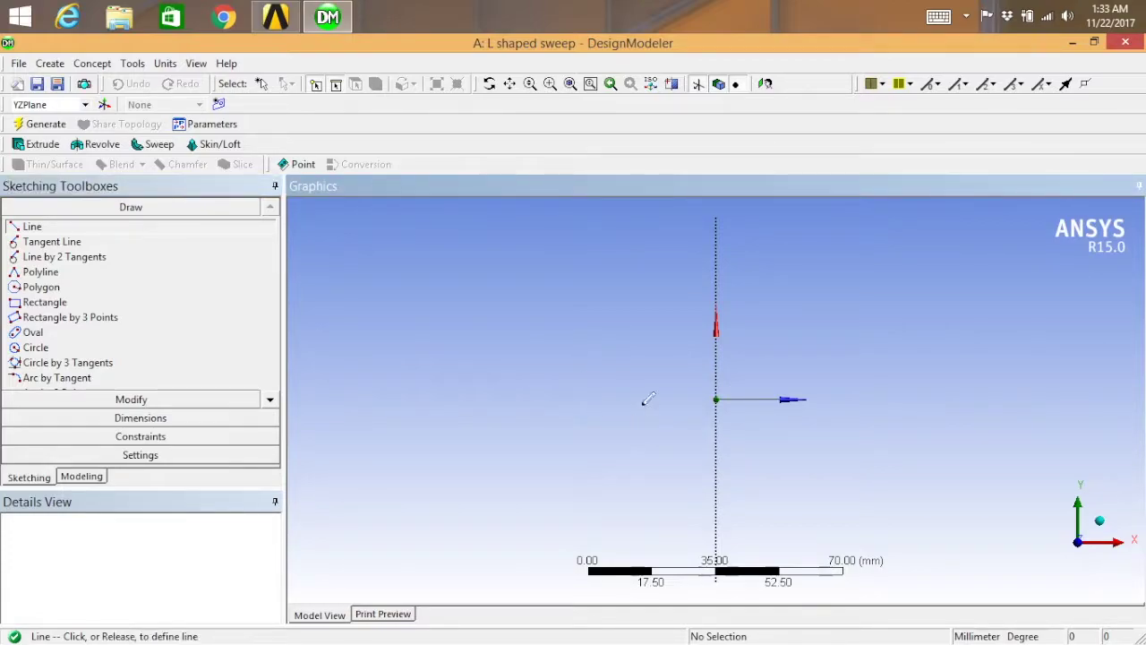
In isometric view, draw two connected path lines from the origin in Sketch2.
left_click(651, 84)
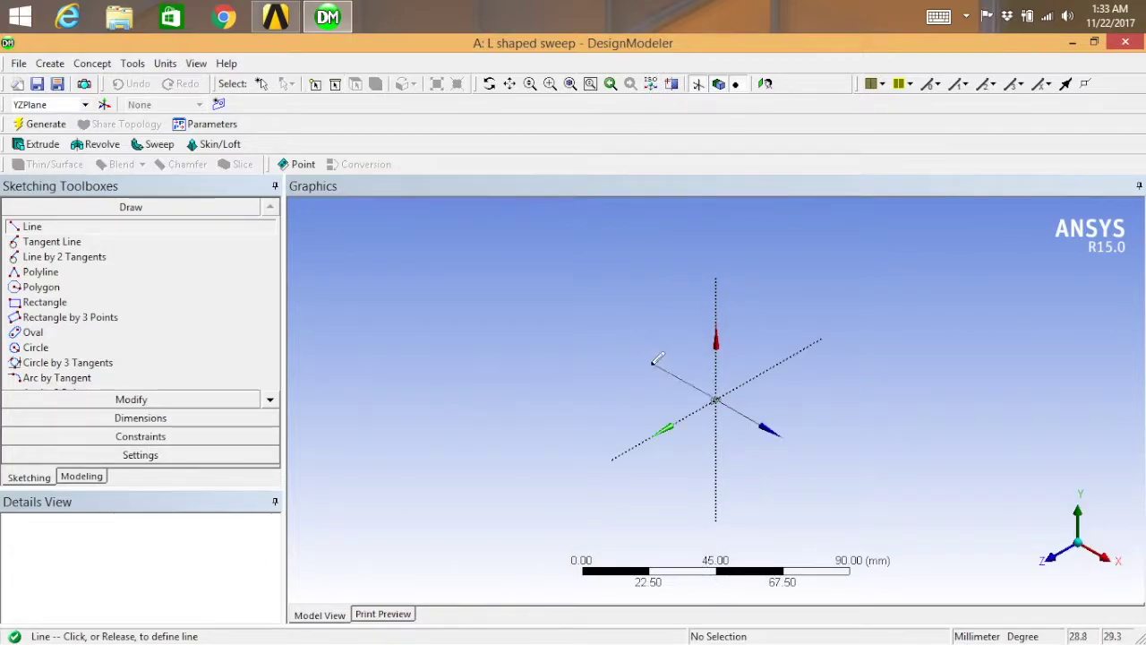
left_click(635, 356)
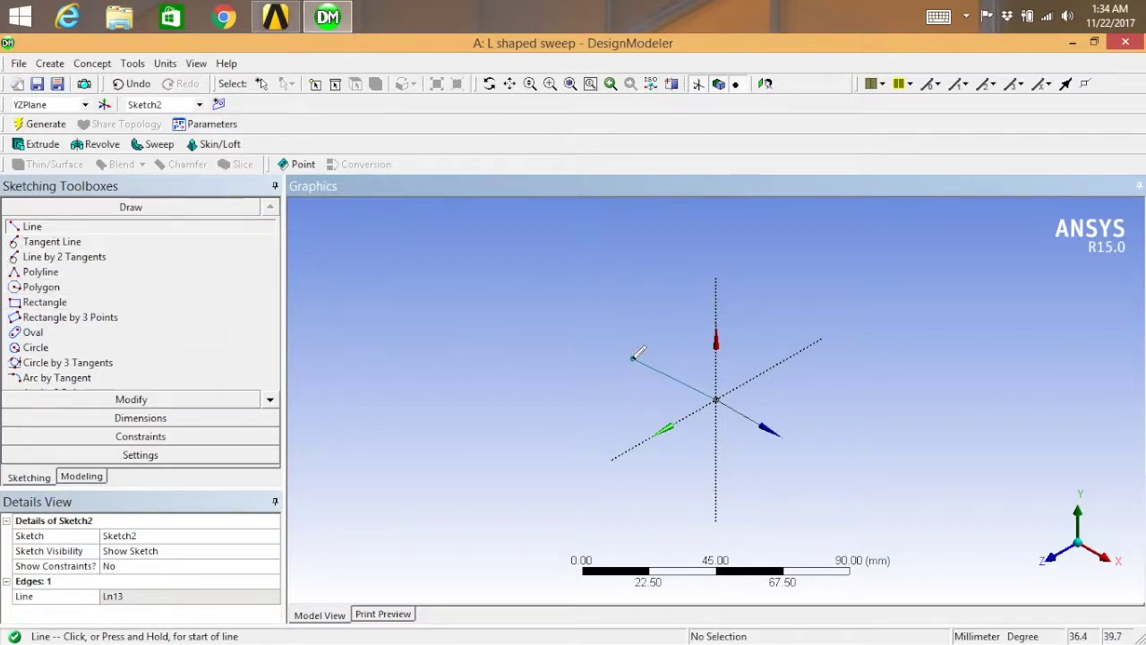
left_click(634, 356)
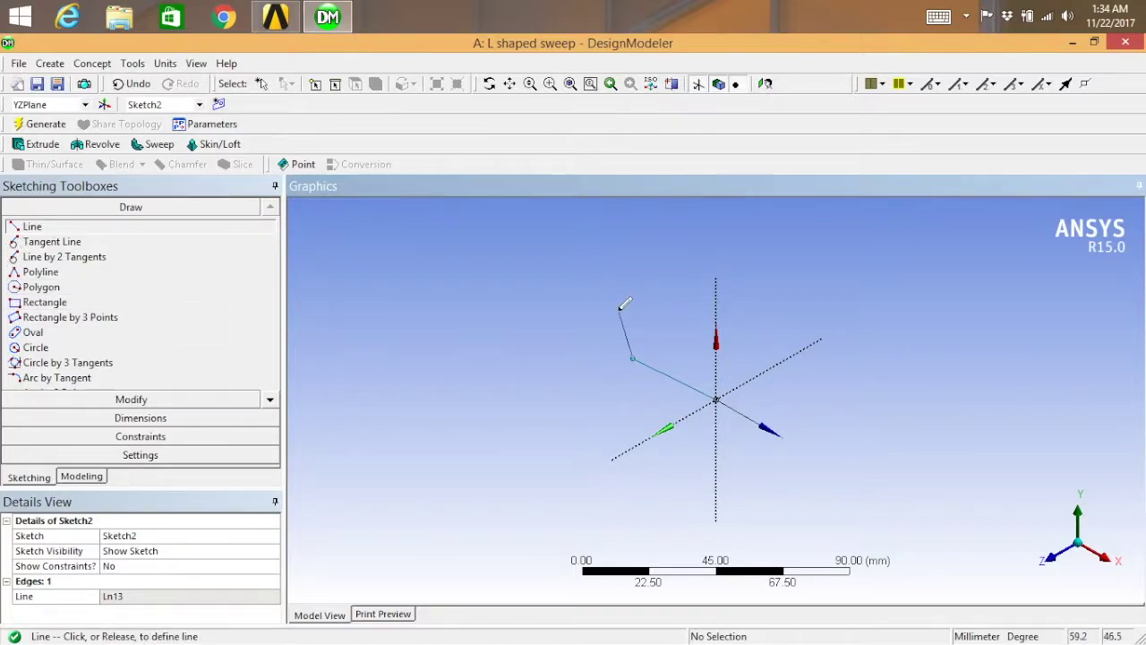
left_click(606, 242)
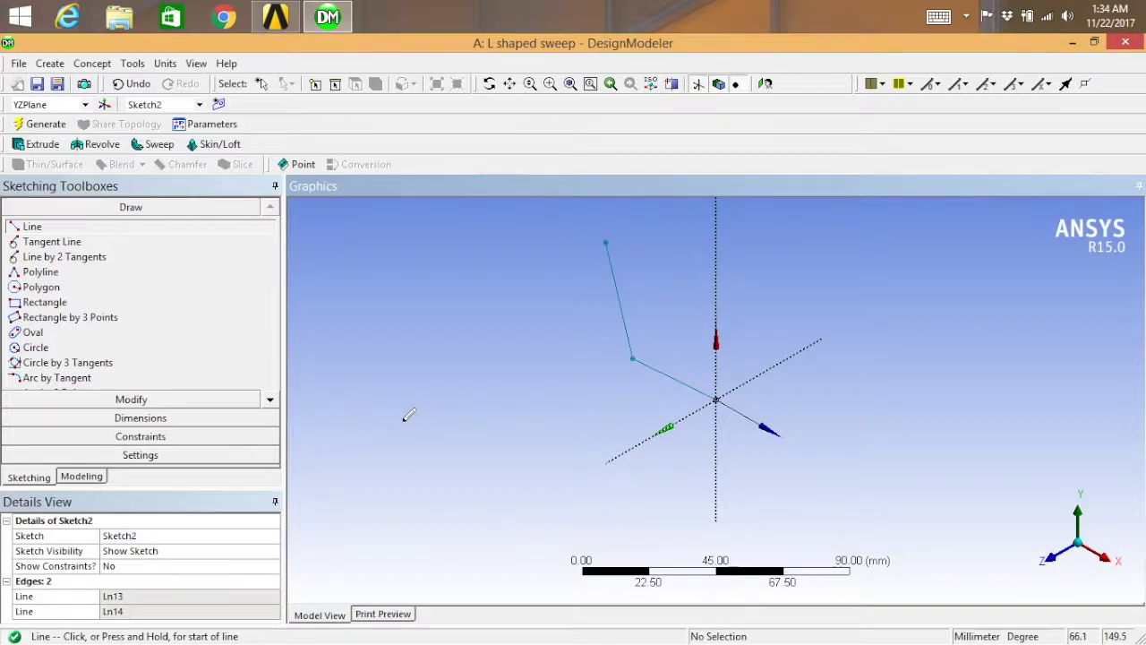
scroll(714, 563, "down", 3)
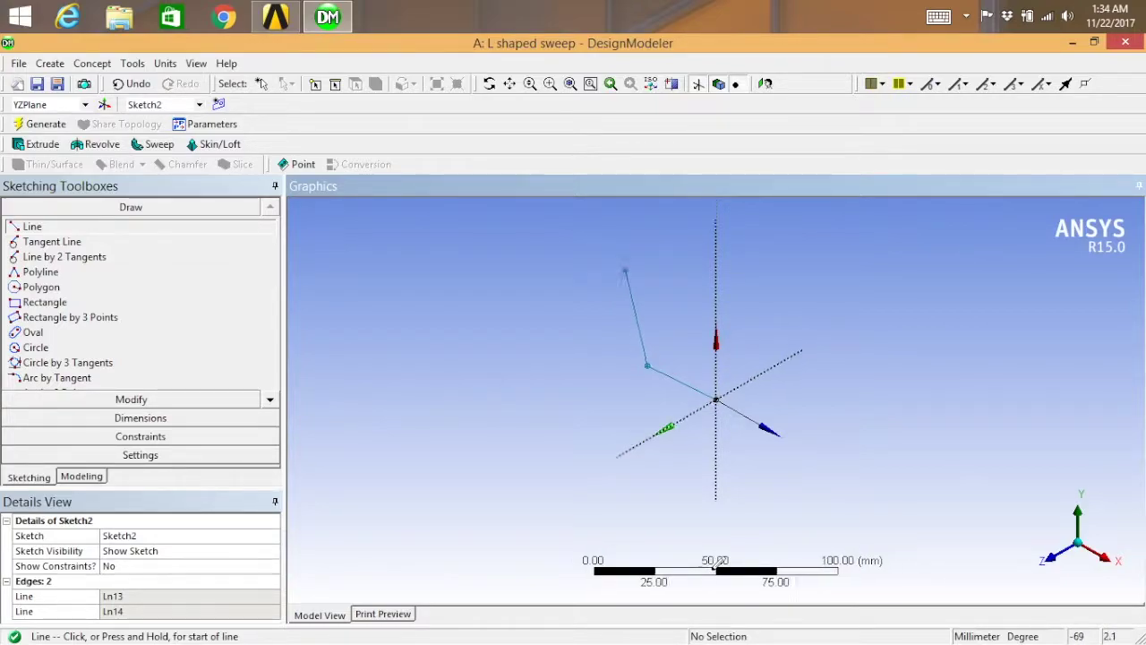
scroll(714, 563, "down", 2)
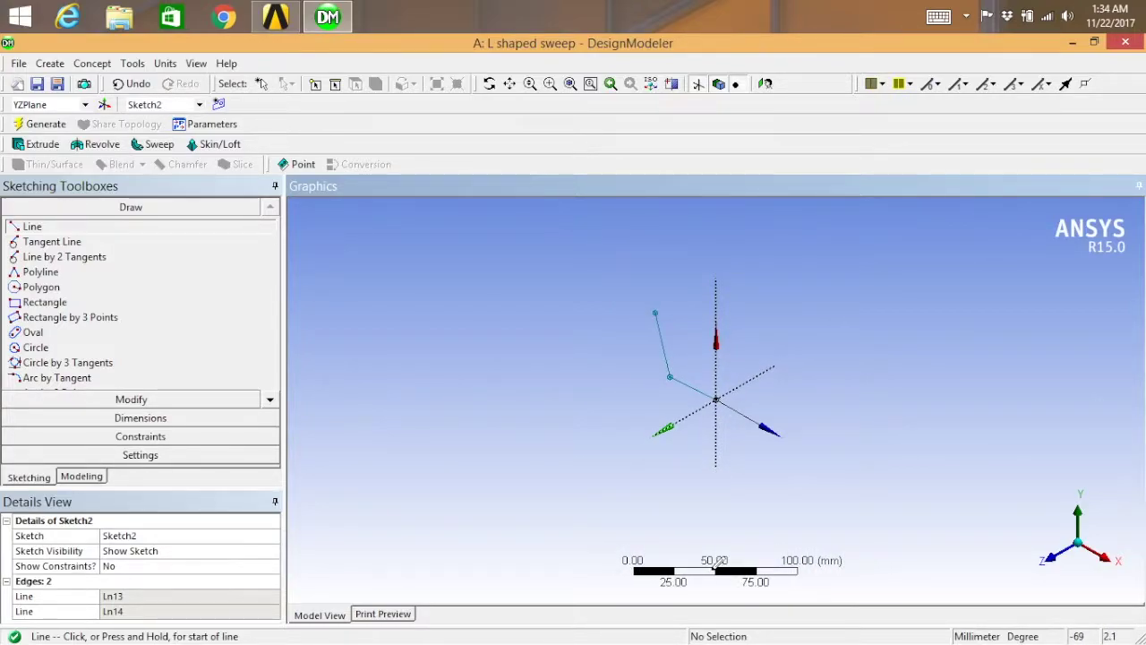
scroll(715, 563, "down", 3)
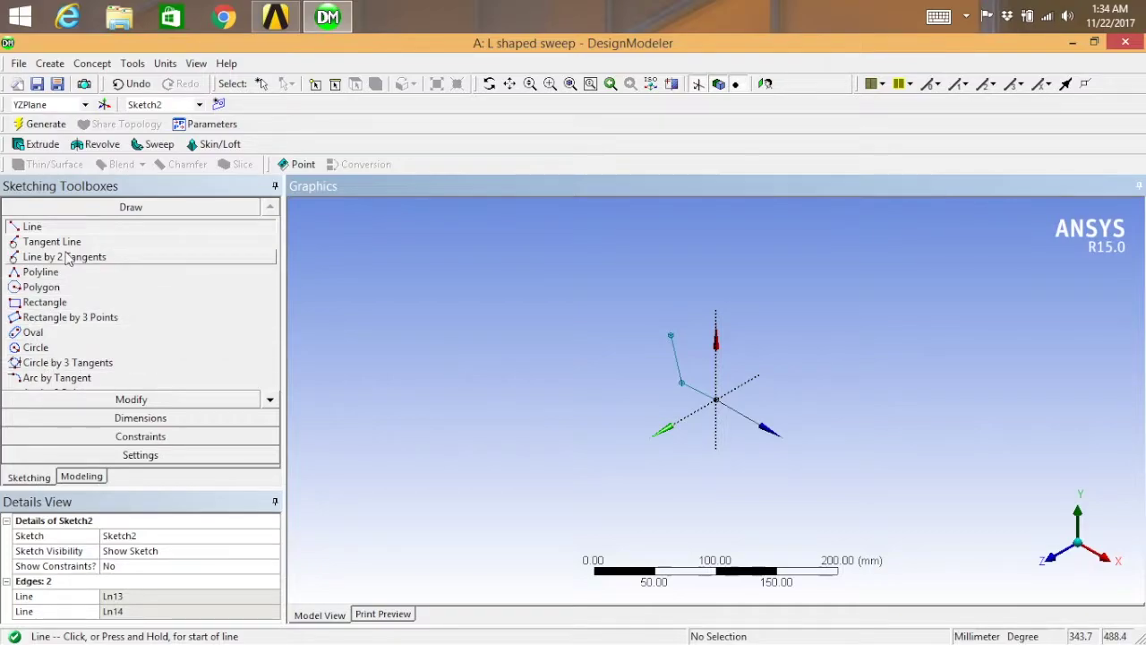
left_click(157, 144)
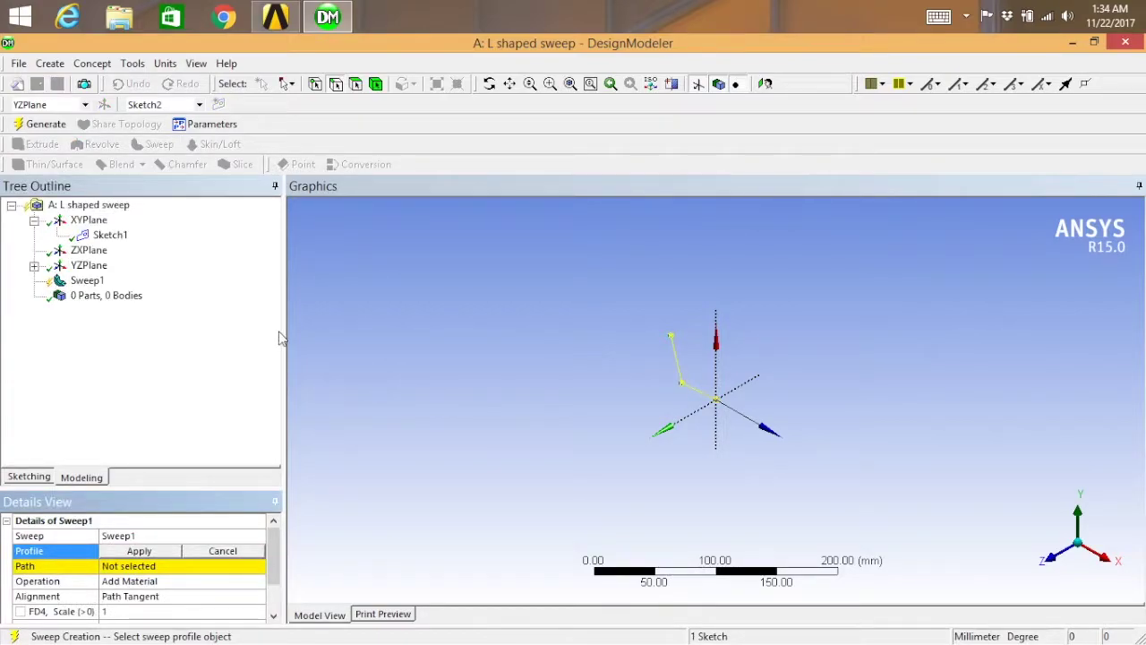
Create Sweep1 with Sketch1 as profile and Sketch2 as path, then generate it.
left_click(111, 234)
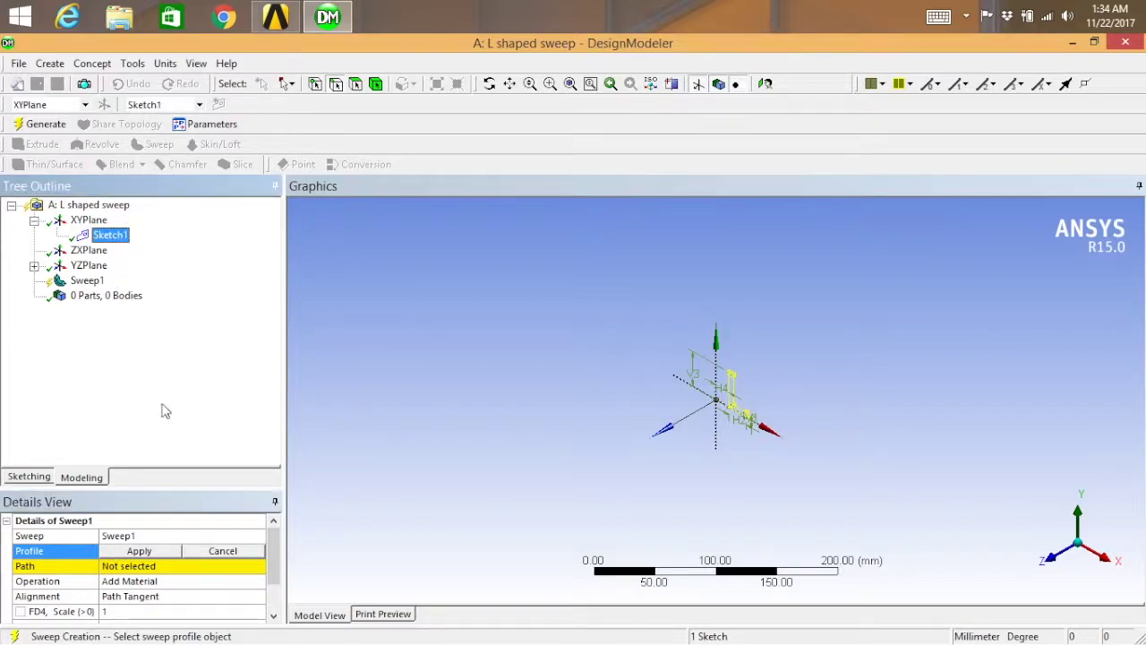
left_click(127, 551)
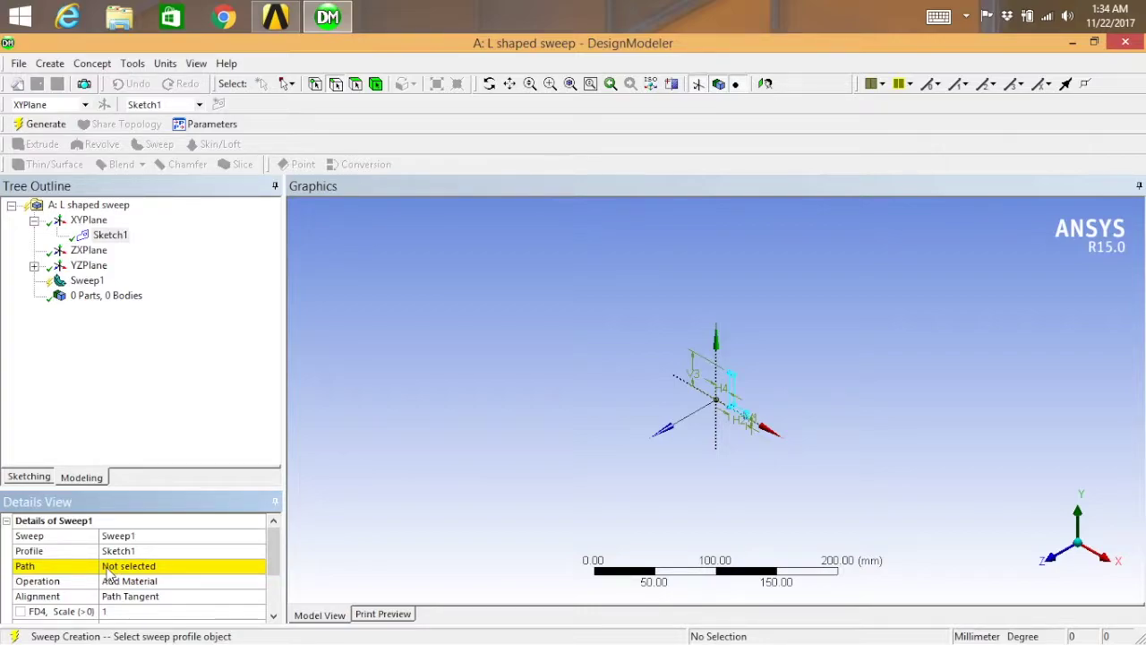
left_click(107, 568)
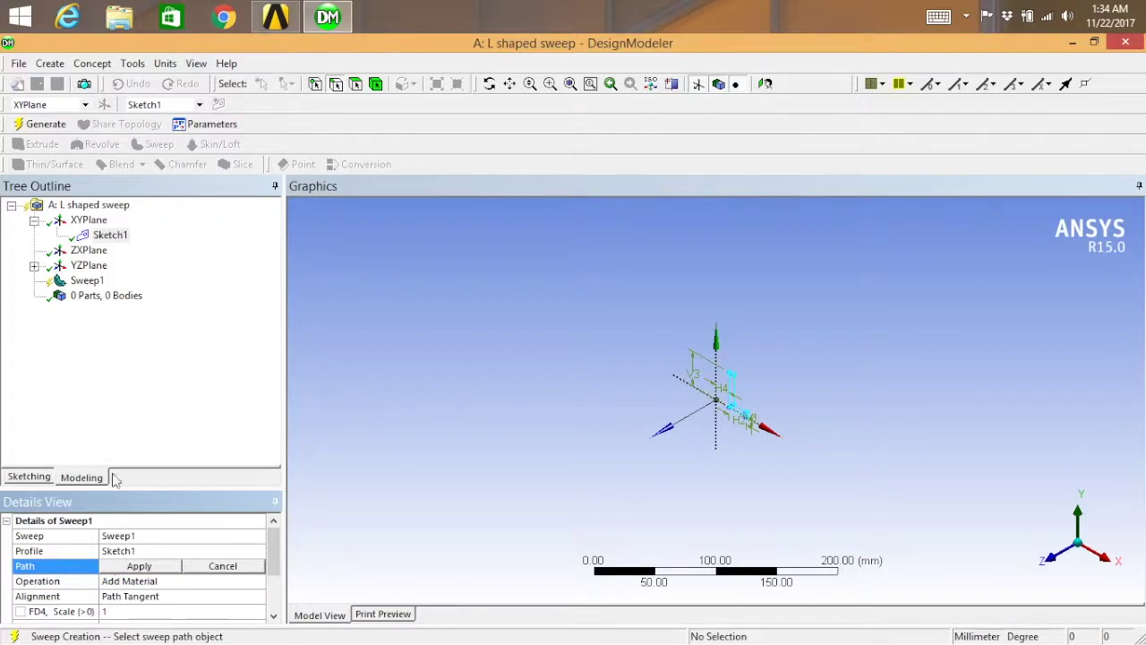
left_click(33, 266)
left_click(110, 280)
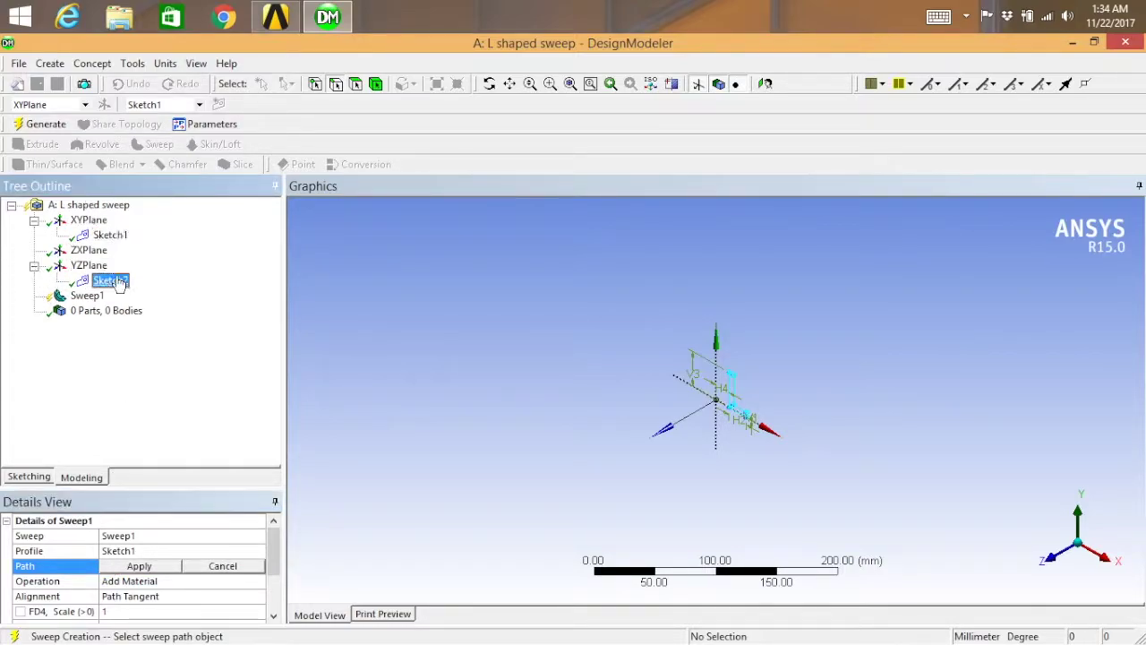
left_click(139, 567)
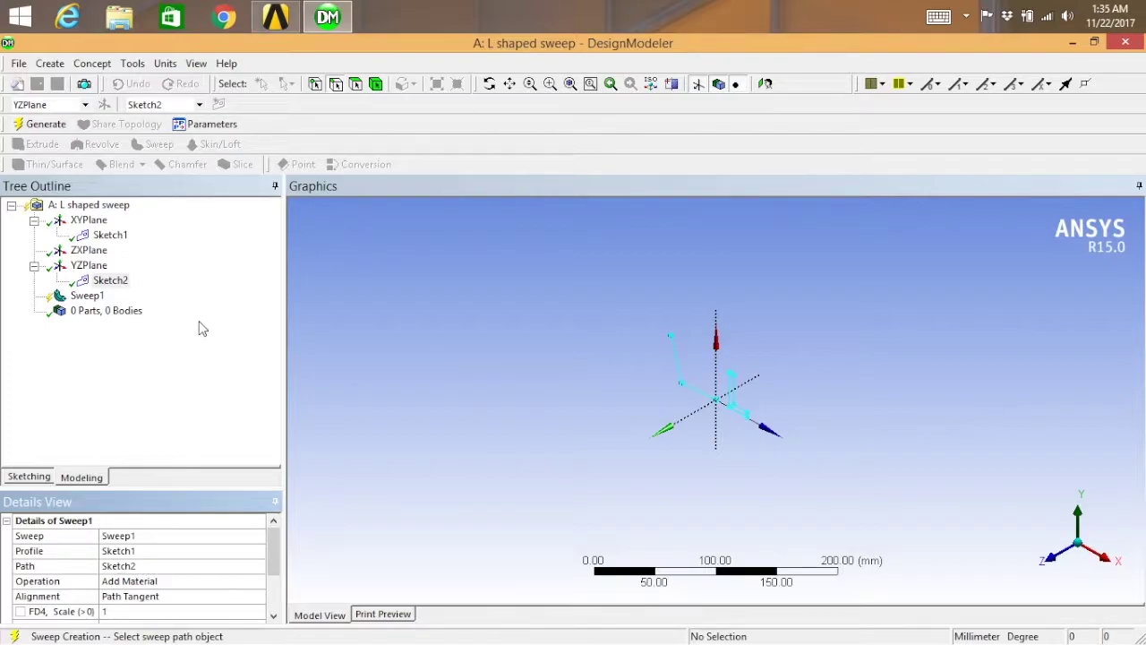
left_click(34, 125)
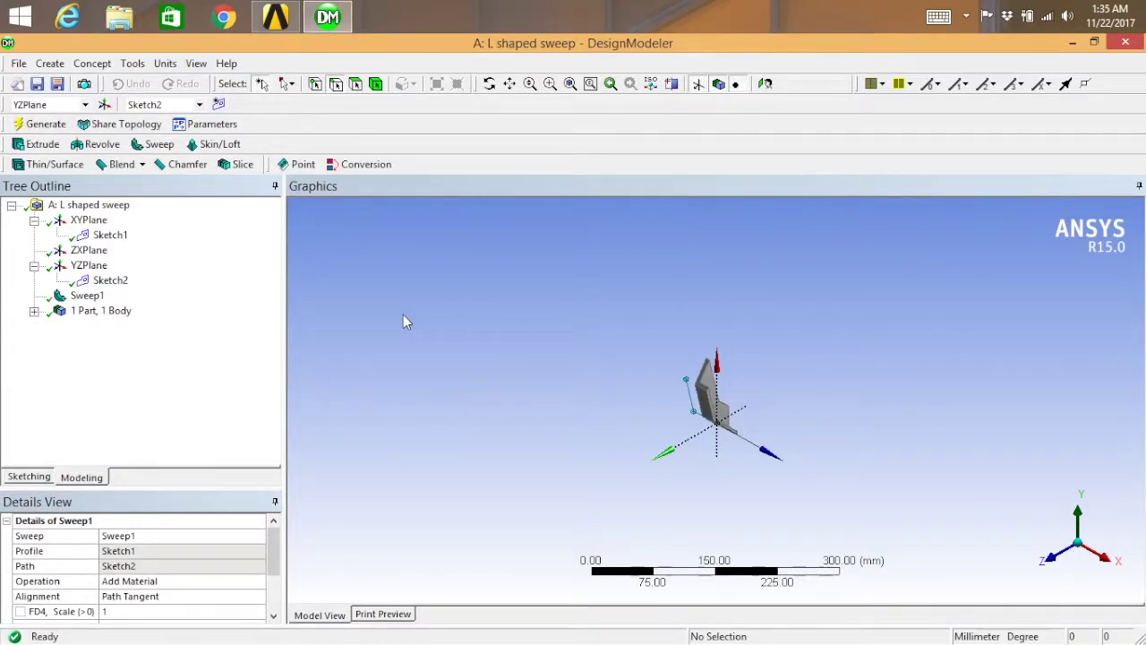
left_click(697, 83)
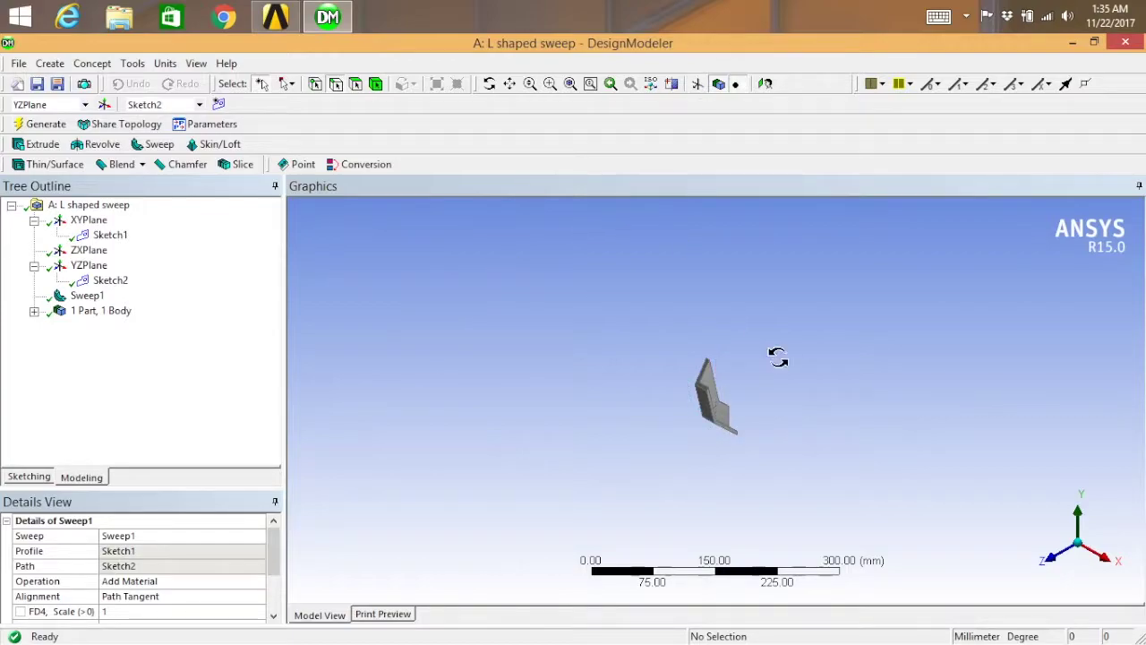
Zoom and orbit the swept L-shaped solid to see it side-on and from underneath.
scroll(778, 356, "up", 8)
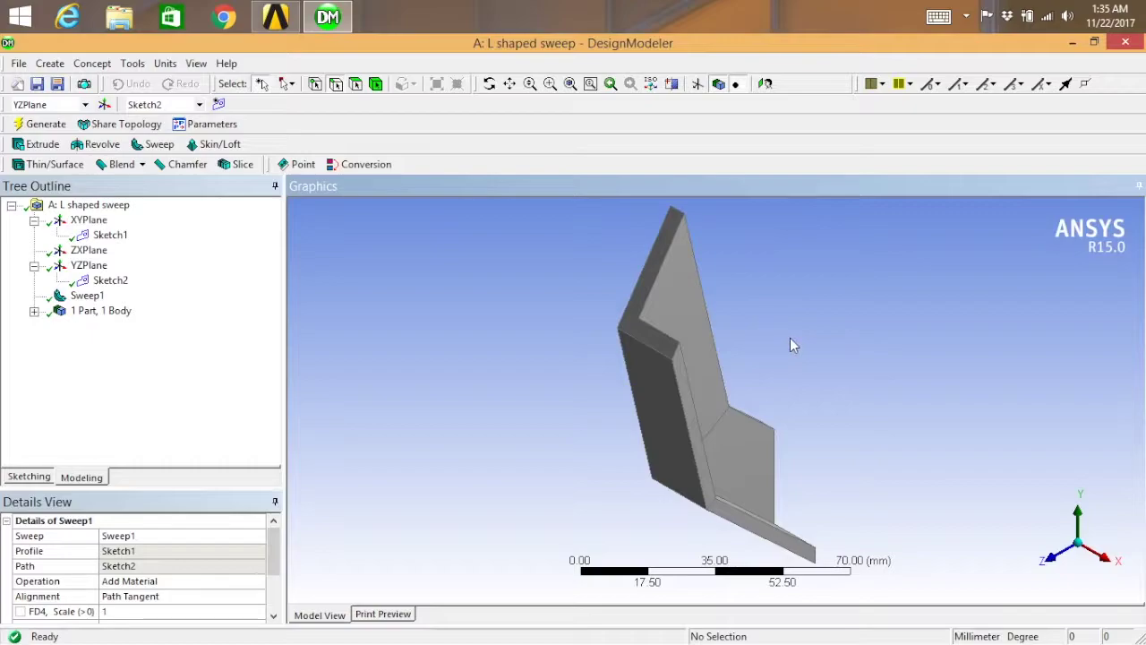
middle_click_drag(785, 379, 760, 350)
middle_click_drag(980, 478, 704, 296)
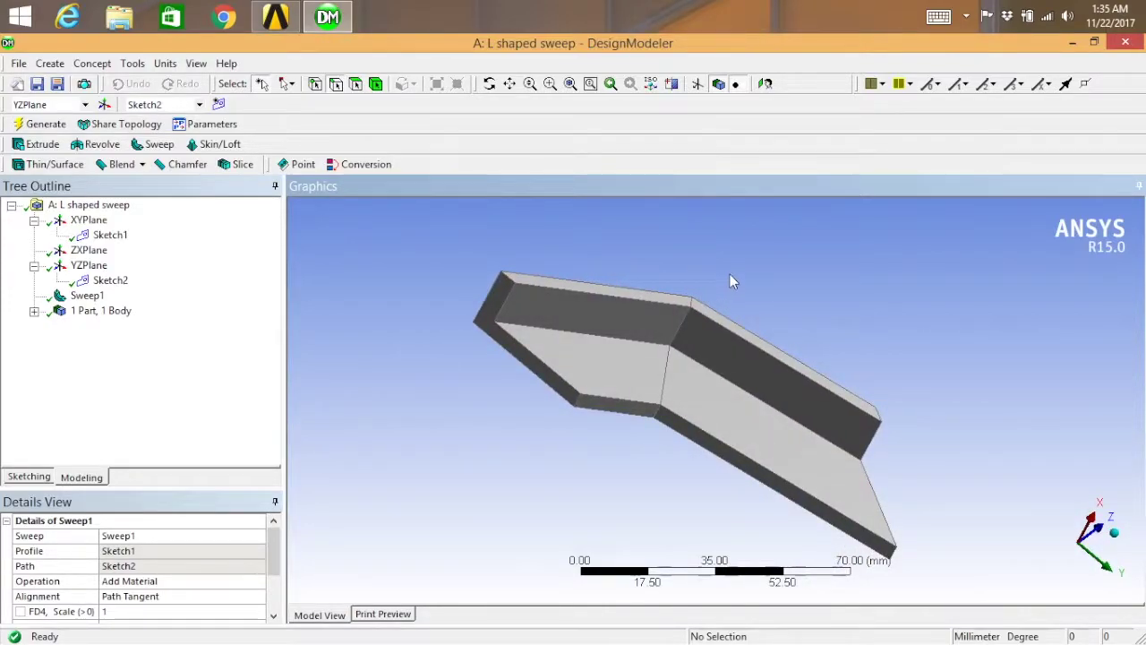
scroll(730, 276, "up", 1)
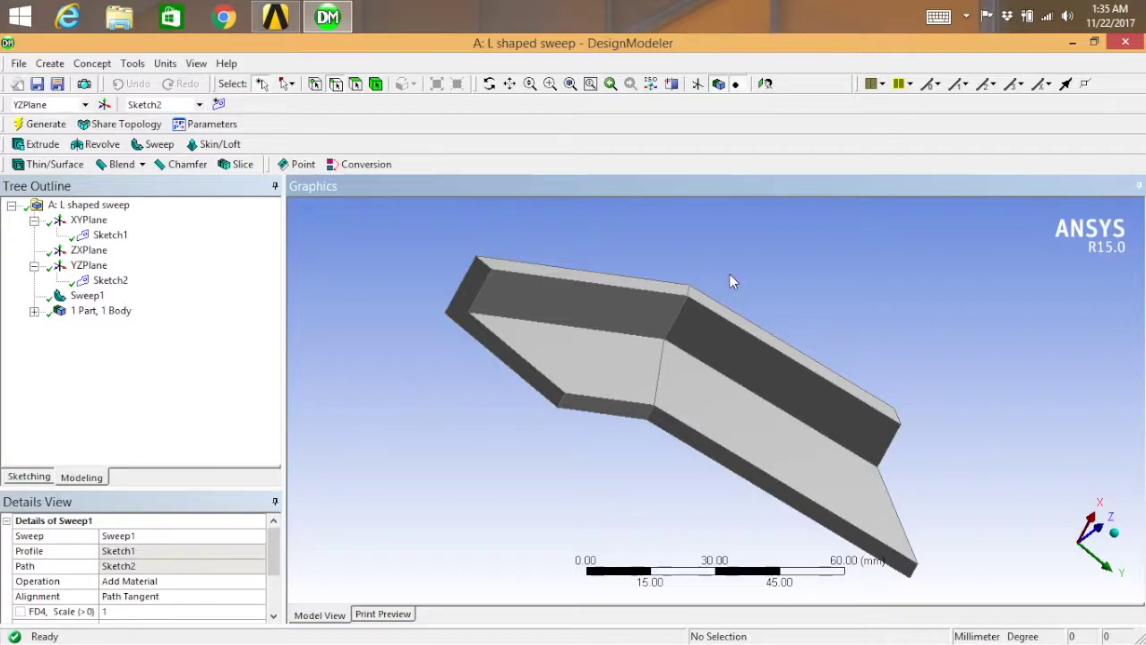
middle_click_drag(454, 243, 505, 327)
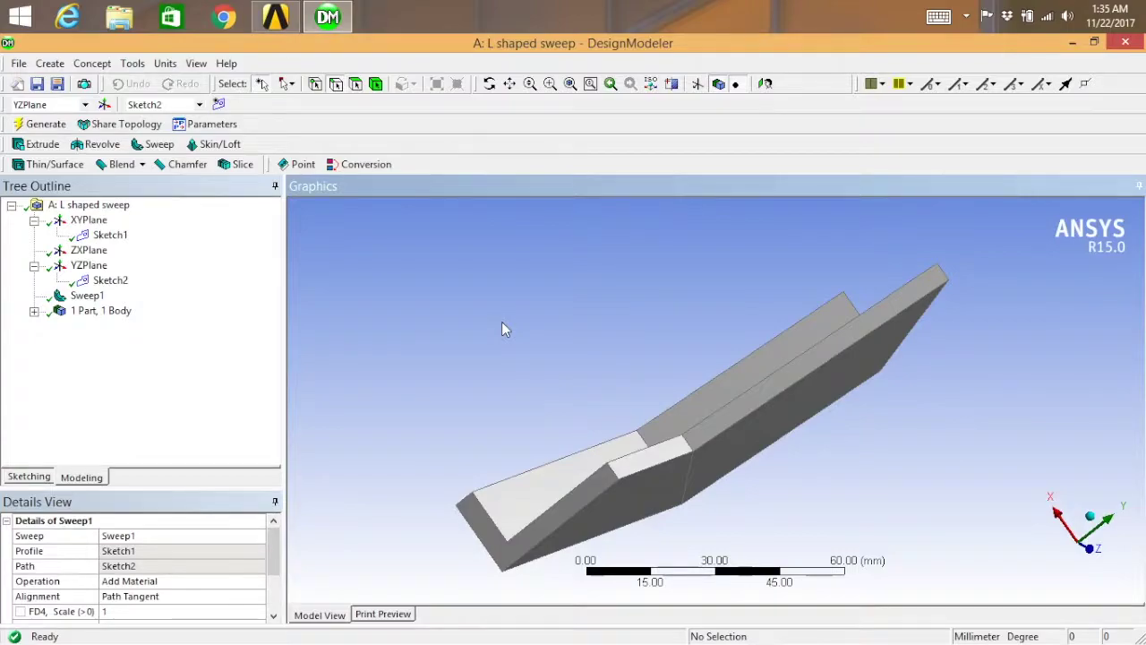